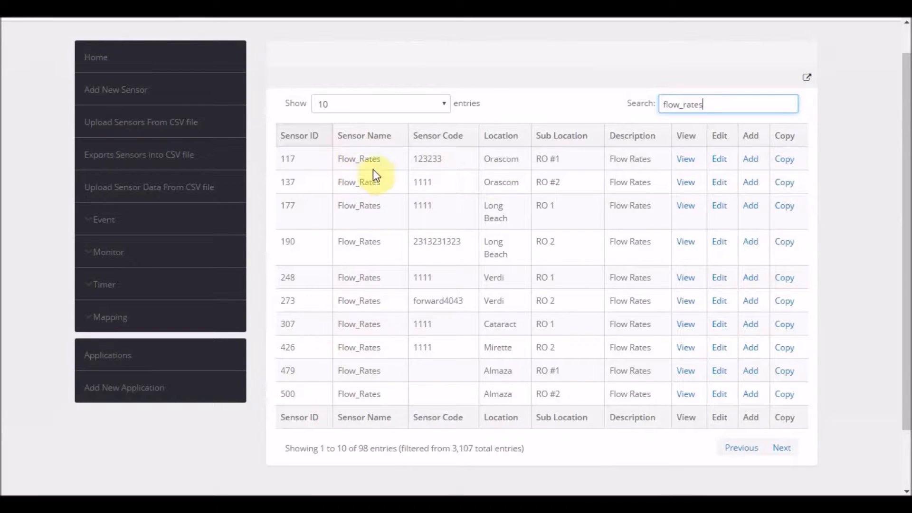
# Open the copy form of the first Flow_Rates sensor (ID 117) in a new tab and switch to it.
pyautogui.rightClick(788, 161)
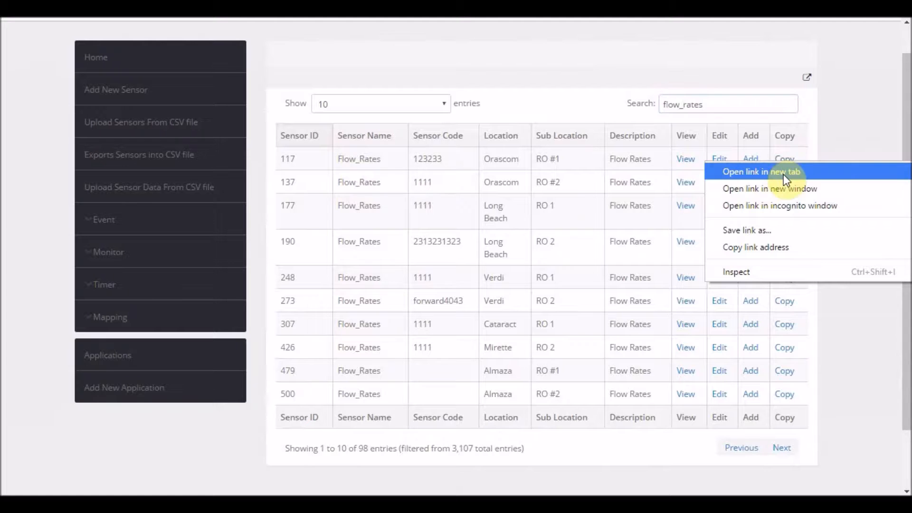
pyautogui.click(783, 174)
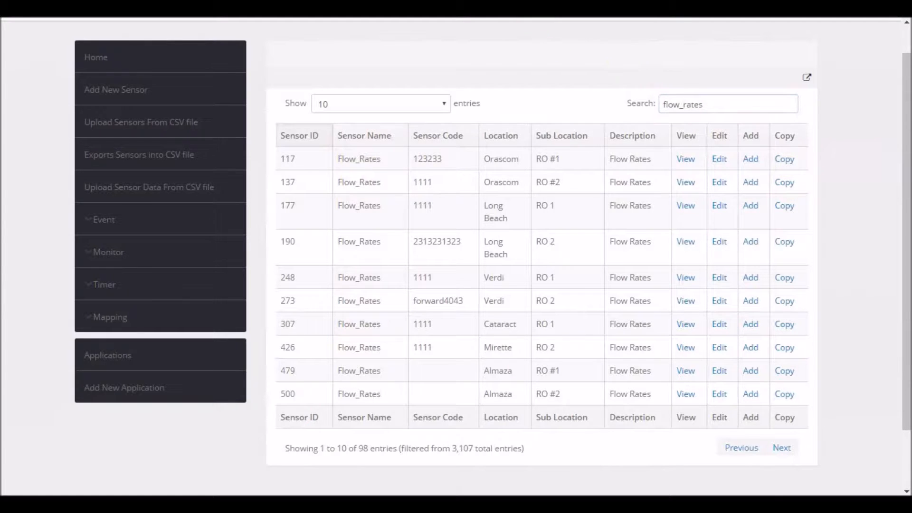
pyautogui.hotkey('ctrl', 'Tab')
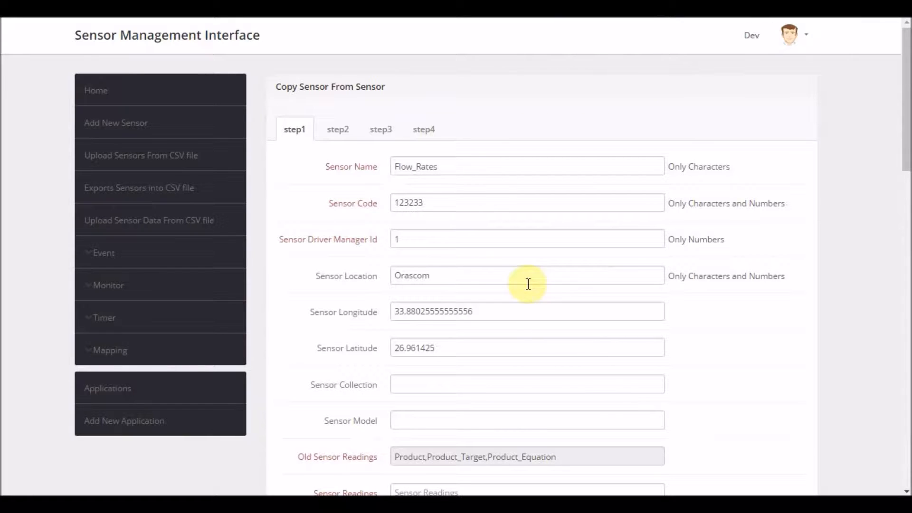
# Rename the sensor as Consolidated Flow Rates.
pyautogui.click(442, 168)
pyautogui.press('Home')
pyautogui.write('Cons')
pyautogui.write('olidated')
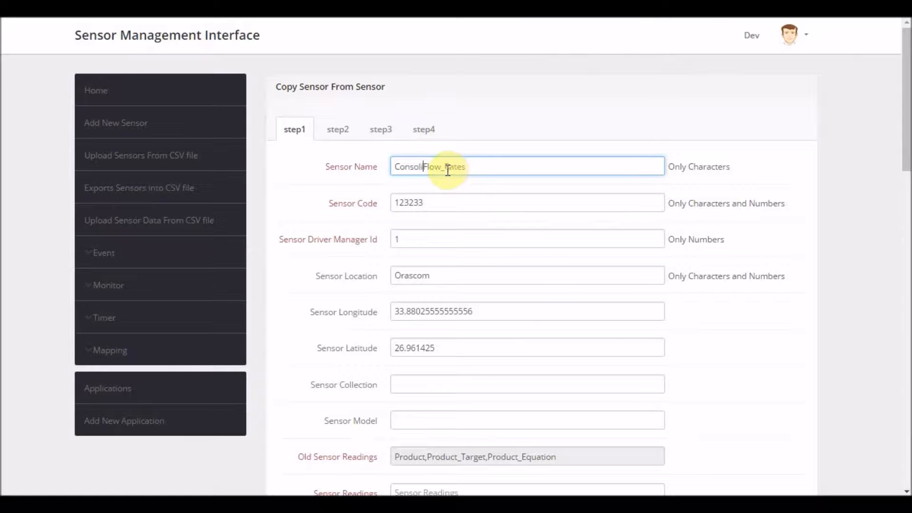
pyautogui.press('Right')
pyautogui.press('BackSpace')
# Clear the Sensor Code, Sensor Location, Sensor Longitude and Sensor Latitude fields.
pyautogui.doubleClick(435, 199)
pyautogui.press('BackSpace')
pyautogui.moveTo(449, 275); pyautogui.dragTo(397, 275)
pyautogui.press('BackSpace')
pyautogui.moveTo(477, 311); pyautogui.dragTo(383, 309)
pyautogui.press('BackSpace')
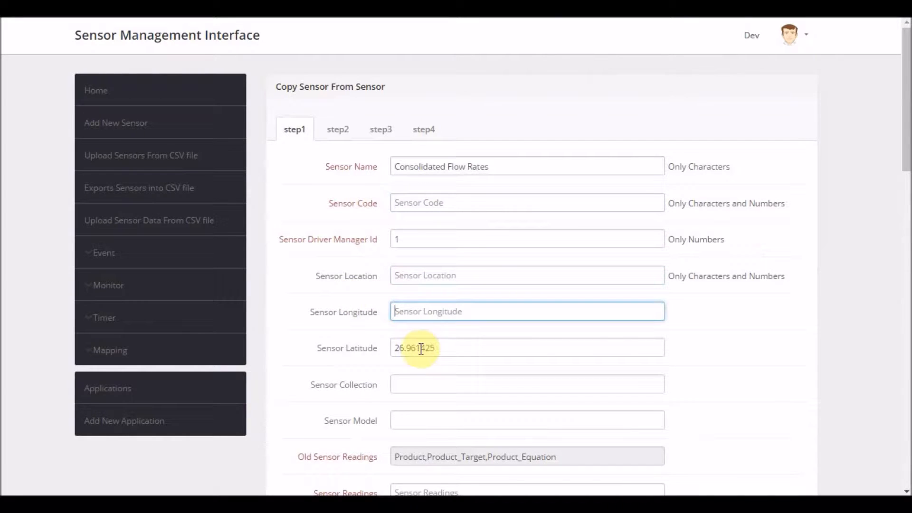
pyautogui.moveTo(434, 347); pyautogui.dragTo(361, 348)
pyautogui.press('BackSpace')
# Clear the Sensor Manufacturer Name and Sensor Manufacturer Website fields.
pyautogui.scroll(-3, 399, 320)
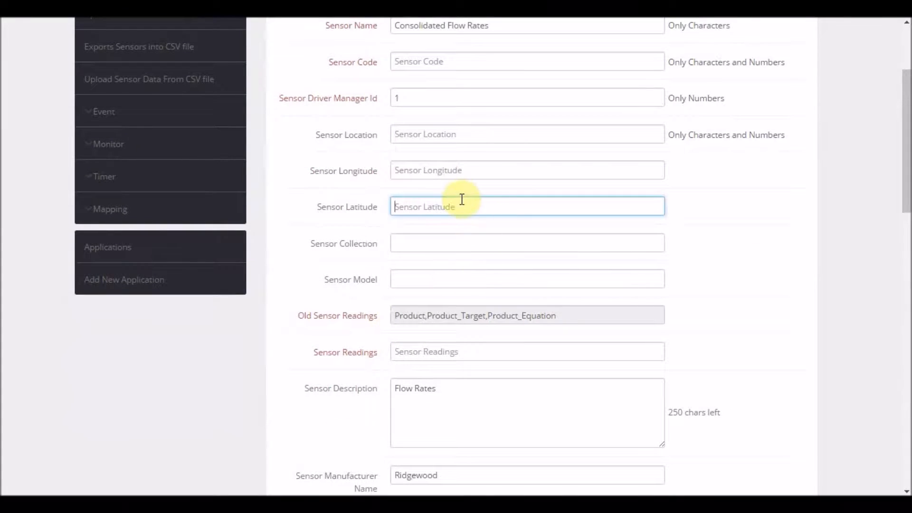
pyautogui.scroll(-2, 436, 382)
pyautogui.moveTo(452, 403); pyautogui.dragTo(407, 405)
pyautogui.press('BackSpace')
pyautogui.moveTo(479, 452); pyautogui.dragTo(401, 437)
pyautogui.press('BackSpace')
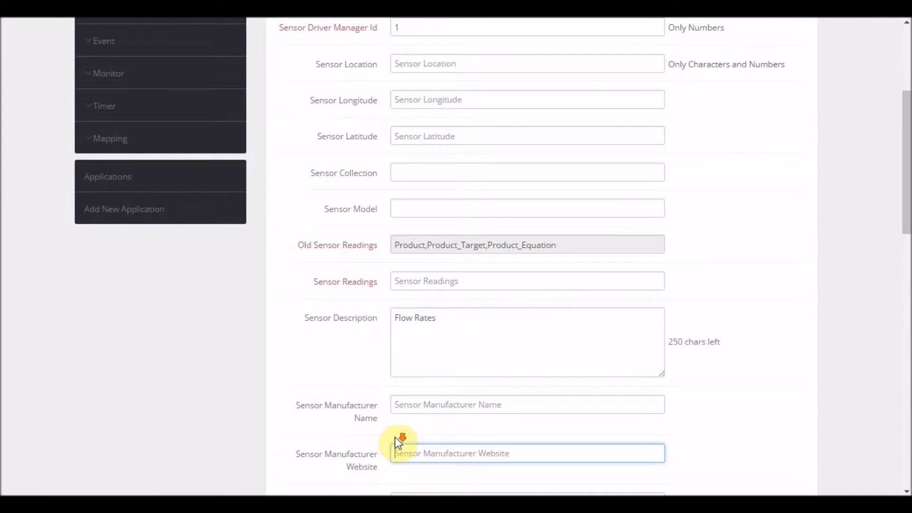
# Clear the Sensor Manufacturer Email and the Sensor Custom #1 through #5 fields.
pyautogui.scroll(-6, 401, 437)
pyautogui.moveTo(488, 223); pyautogui.dragTo(391, 221)
pyautogui.press('BackSpace')
pyautogui.moveTo(434, 306); pyautogui.dragTo(372, 307)
pyautogui.press('BackSpace')
pyautogui.moveTo(416, 340); pyautogui.dragTo(372, 341)
pyautogui.press('BackSpace')
pyautogui.press('BackSpace')
pyautogui.moveTo(438, 379); pyautogui.dragTo(369, 381)
pyautogui.press('BackSpace')
pyautogui.moveTo(434, 416); pyautogui.dragTo(368, 422)
pyautogui.press('BackSpace')
pyautogui.click(415, 380)
pyautogui.press('BackSpace')
pyautogui.moveTo(431, 454); pyautogui.dragTo(381, 447)
# Clear the Sensor Custom #6 and #7 fields.
pyautogui.press('BackSpace')
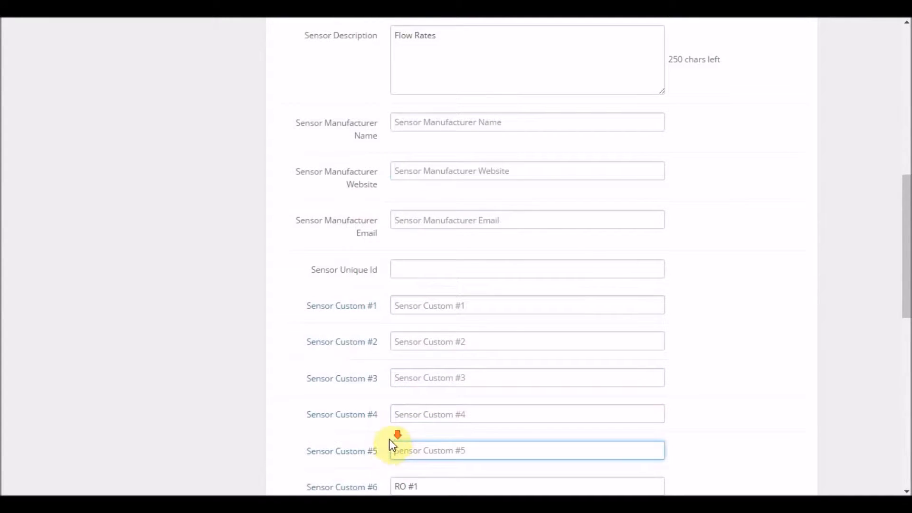
pyautogui.scroll(-4, 440, 332)
pyautogui.moveTo(438, 280); pyautogui.dragTo(368, 281)
pyautogui.press('BackSpace')
pyautogui.moveTo(451, 314); pyautogui.dragTo(364, 315)
pyautogui.press('BackSpace')
# Enter SensorId as the sensor's new reading.
pyautogui.scroll(5, 369, 320)
pyautogui.scroll(4, 367, 319)
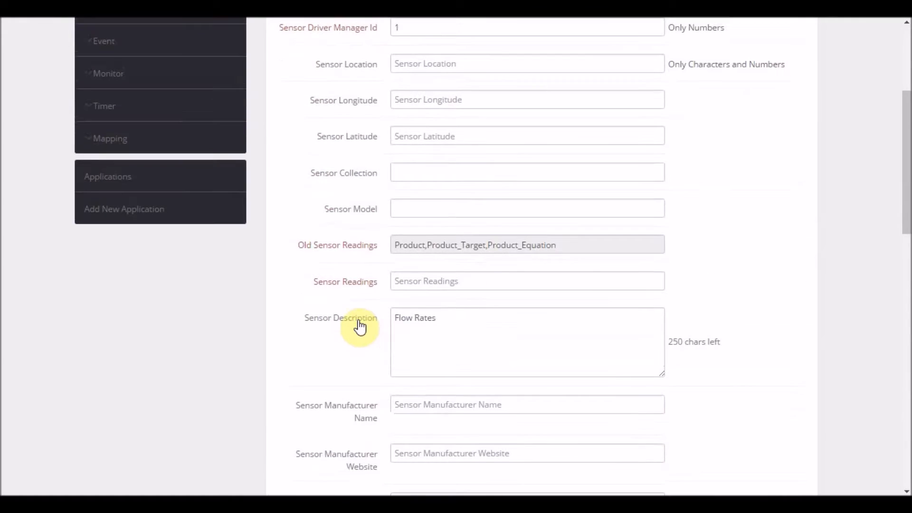
pyautogui.click(401, 281)
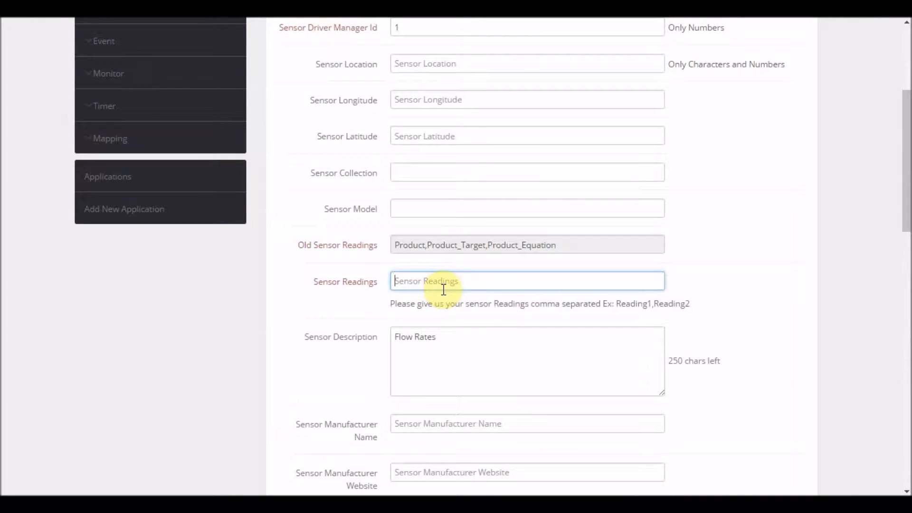
pyautogui.write('SensorId')
# Advance the copy form through step 1 and step 2 to the reading details.
pyautogui.scroll(2, 451, 291)
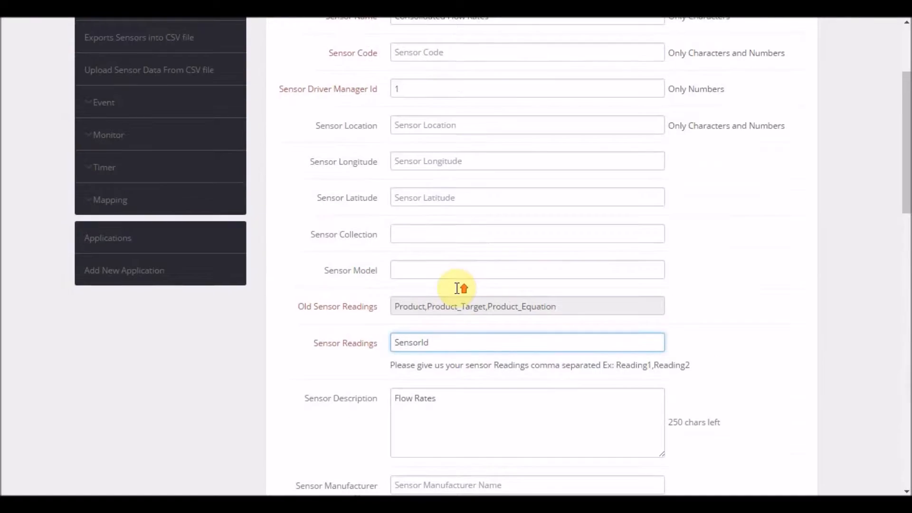
pyautogui.scroll(-5, 468, 269)
pyautogui.scroll(-15, 478, 268)
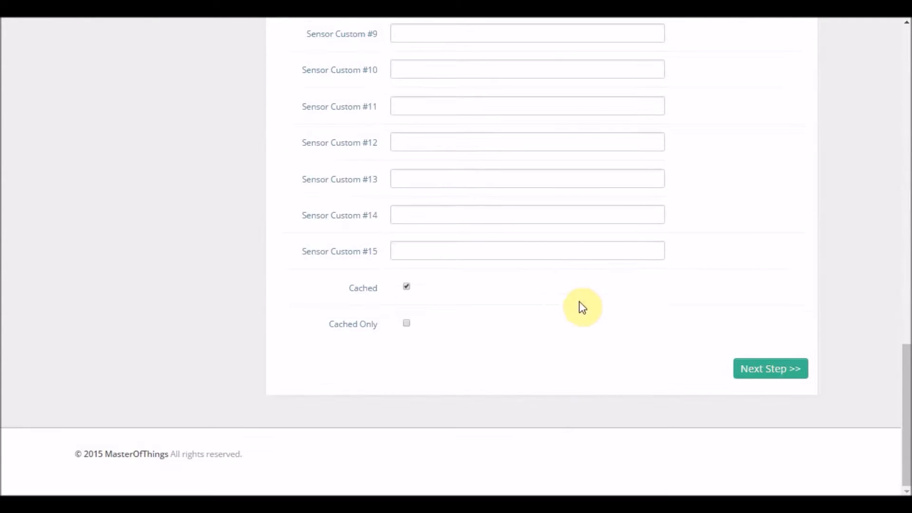
pyautogui.click(767, 368)
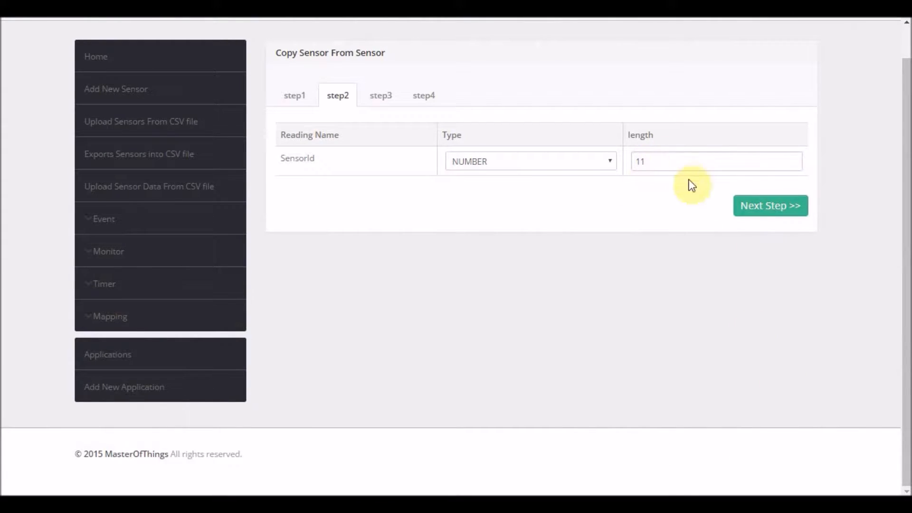
pyautogui.click(769, 206)
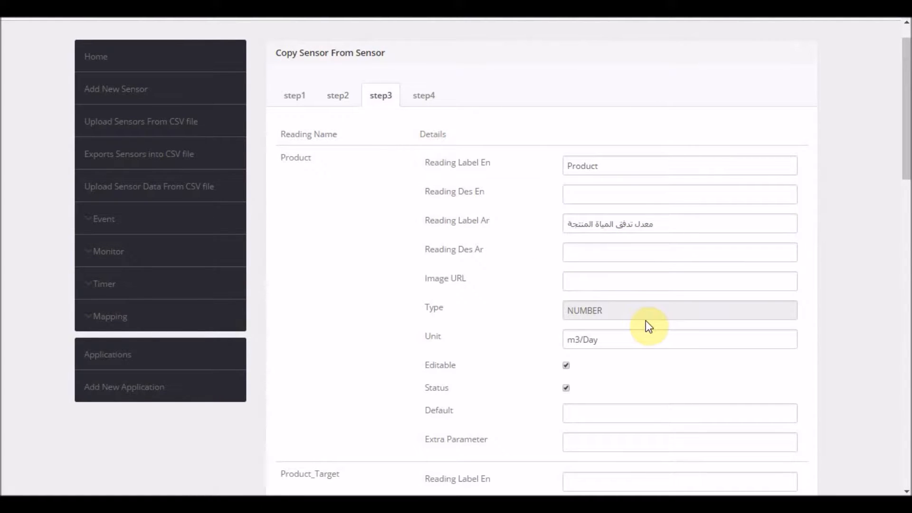
# Review the reading details on step 3 and continue to step 4.
pyautogui.scroll(-12, 649, 321)
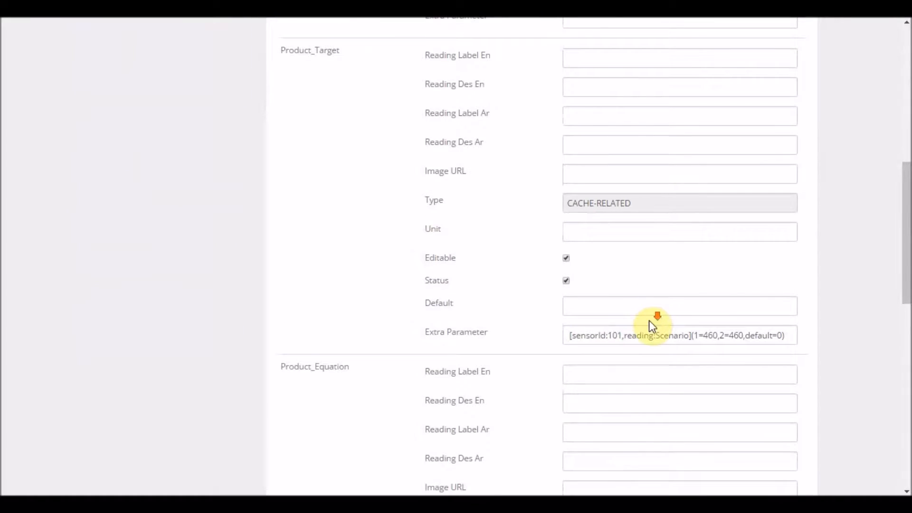
pyautogui.scroll(-10, 650, 321)
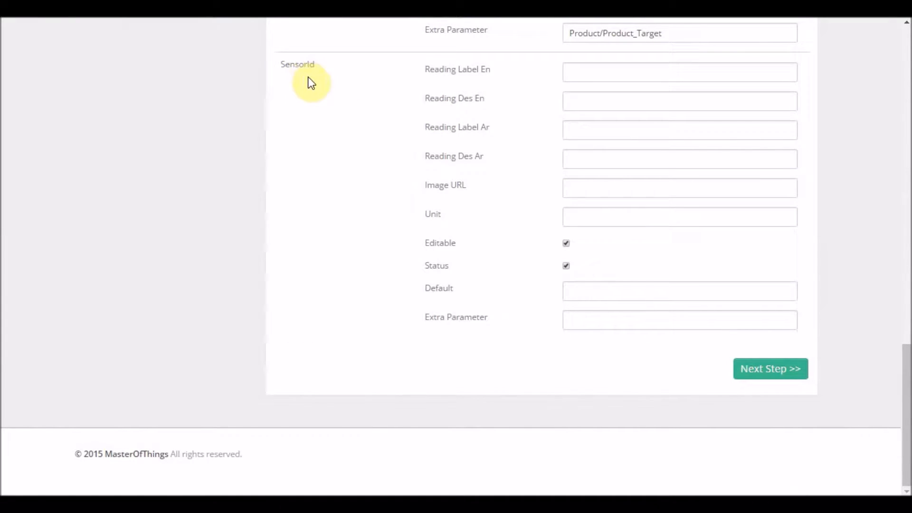
pyautogui.click(789, 375)
# Set the SensorId reading's minimum to 0 and maximum to 99999.
pyautogui.click(503, 190)
pyautogui.write('0')
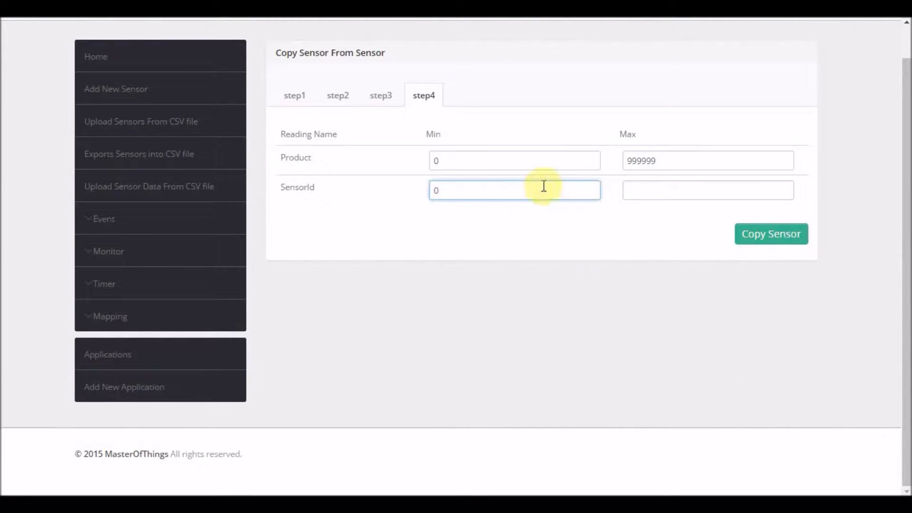
pyautogui.click(647, 190)
pyautogui.write('99999')
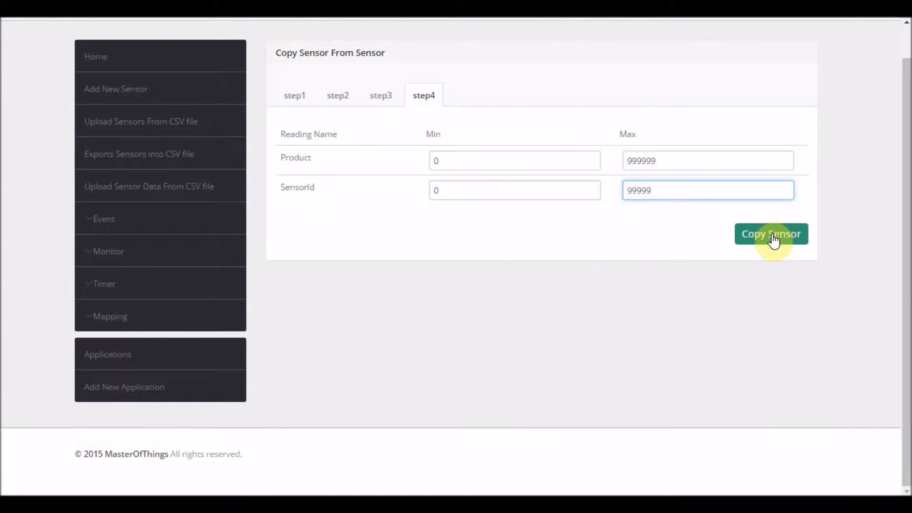
# Copy the sensor and select the new sensor ID shown in the confirmation.
pyautogui.click(774, 239)
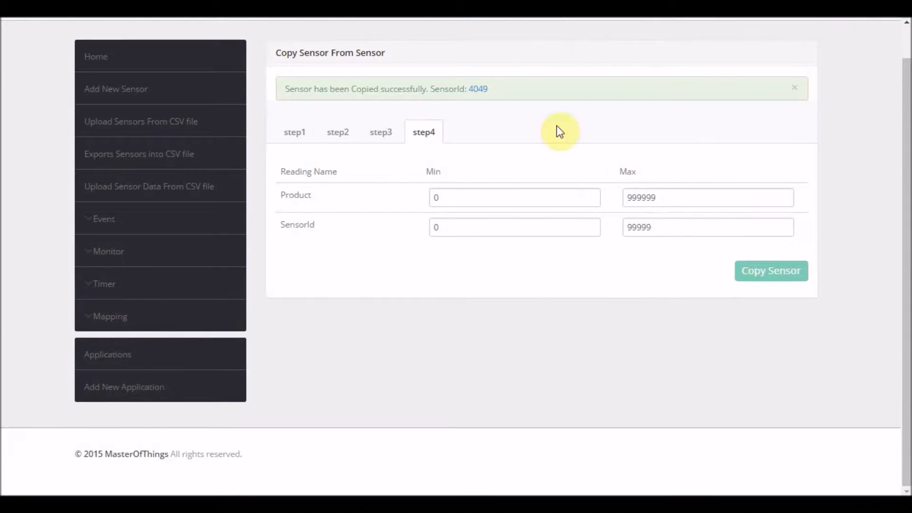
pyautogui.moveTo(490, 89); pyautogui.dragTo(465, 89)
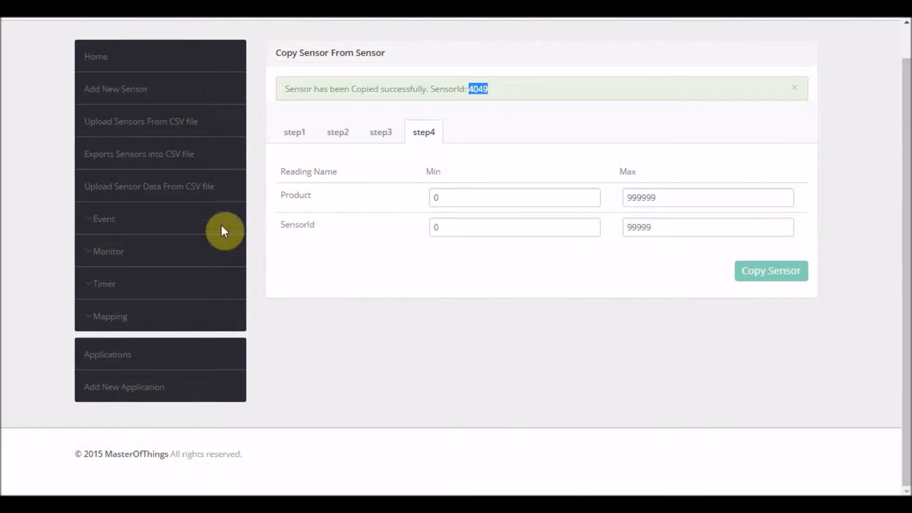
# Open the Add New Monitor page and search its sensor list for flow_rates.
pyautogui.click(114, 259)
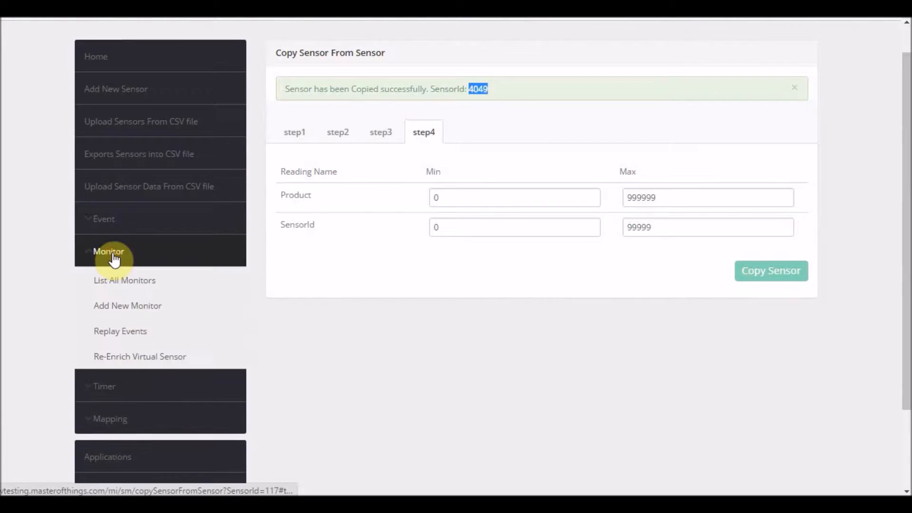
pyautogui.click(129, 308)
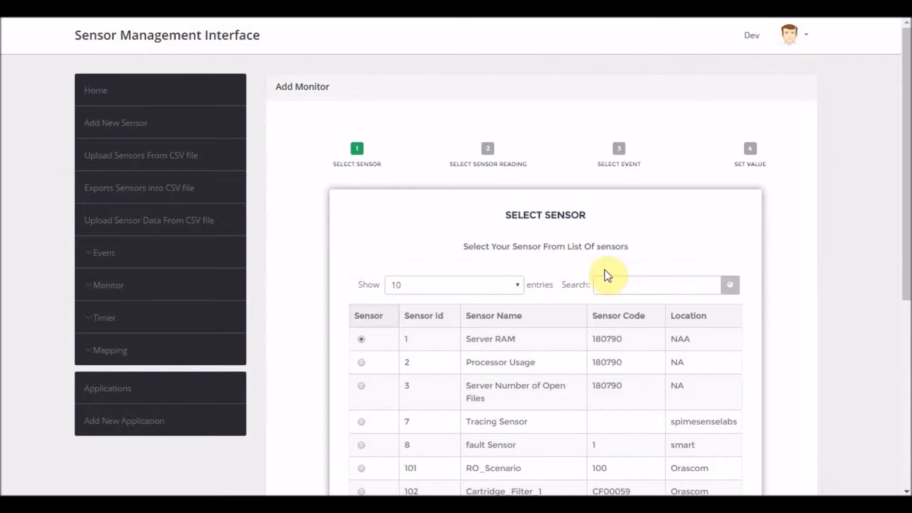
pyautogui.click(628, 287)
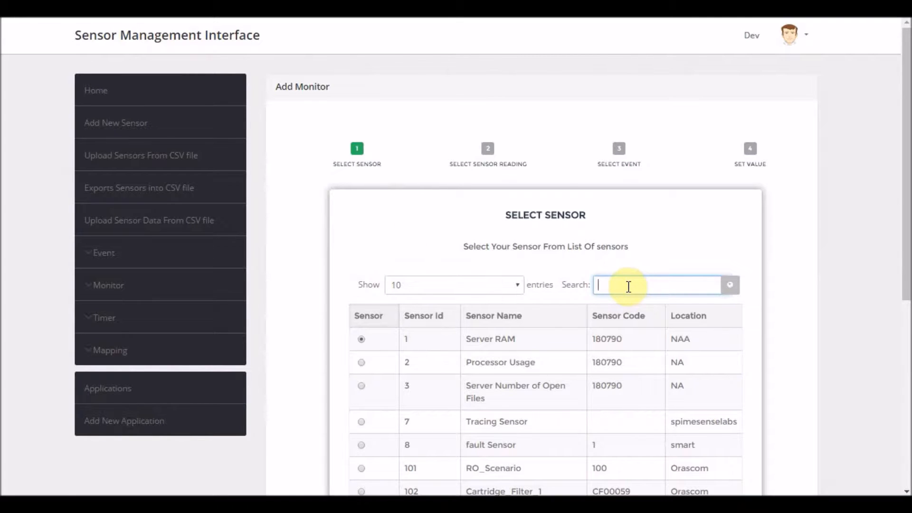
pyautogui.write('f')
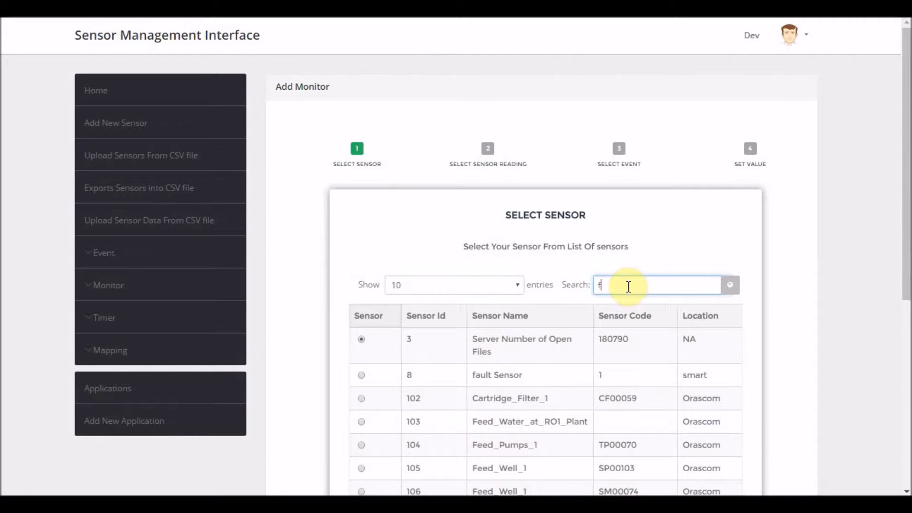
pyautogui.write('low_rates')
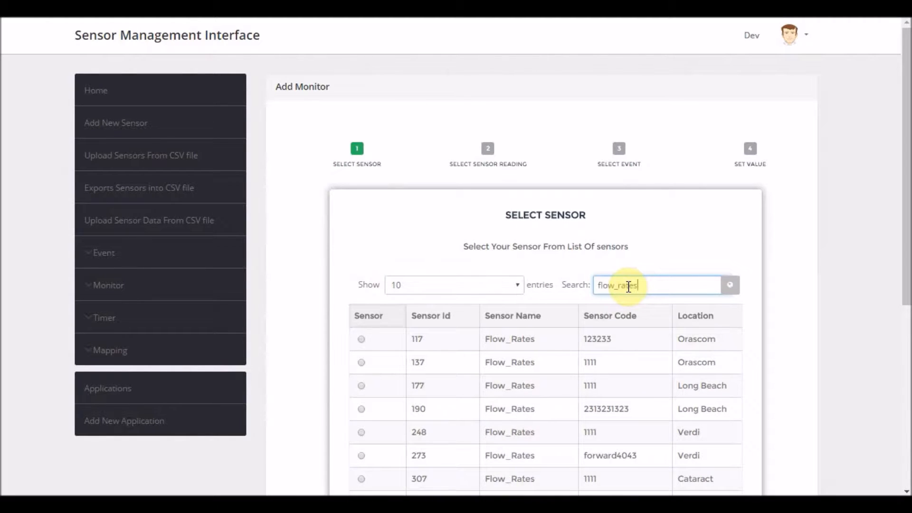
# Select sensor 117 and then select all filtered Flow_Rates sensors for the monitor, confirming the selection.
pyautogui.scroll(-3, 441, 291)
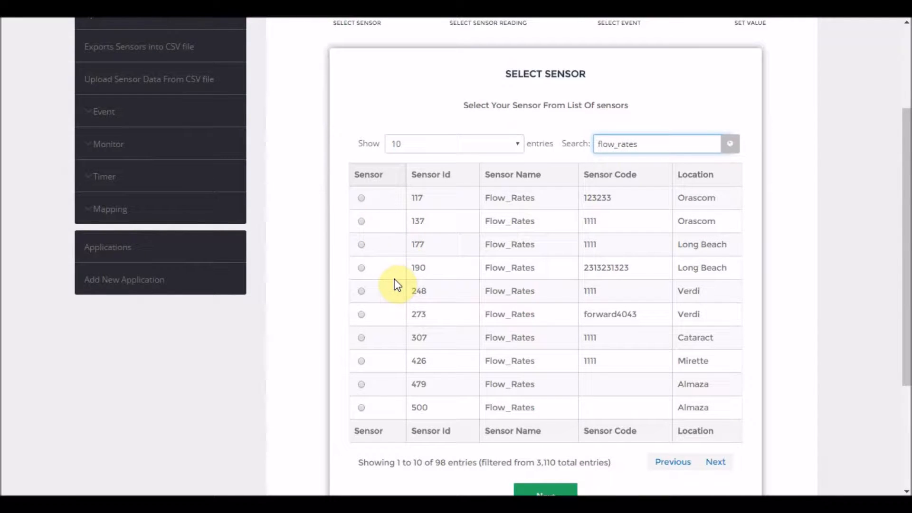
pyautogui.click(362, 198)
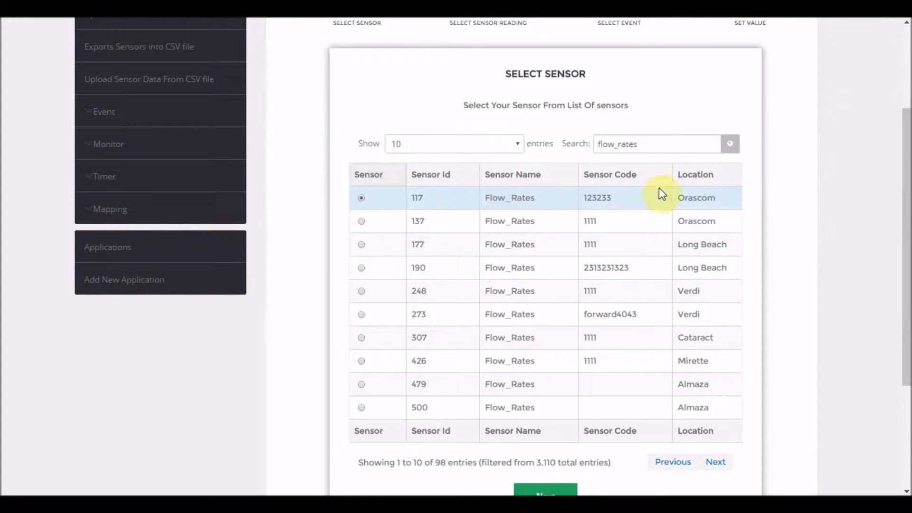
pyautogui.click(731, 145)
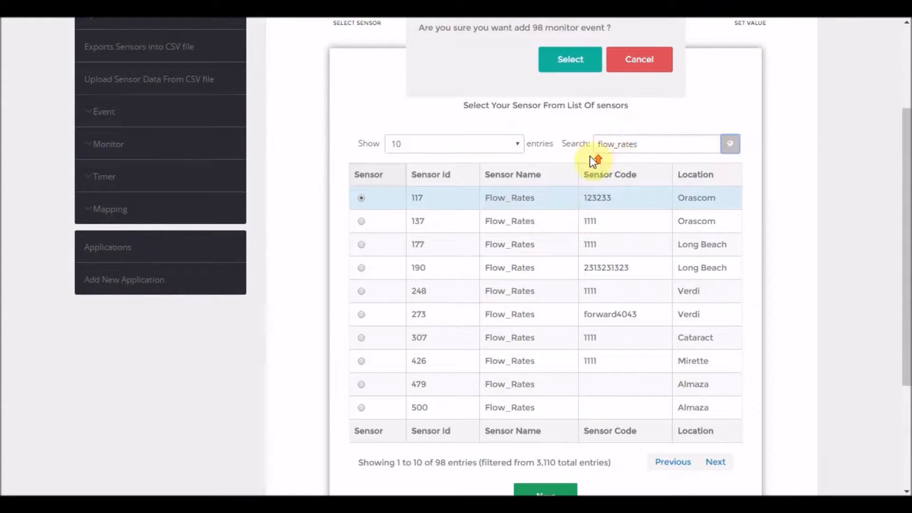
pyautogui.scroll(3, 574, 164)
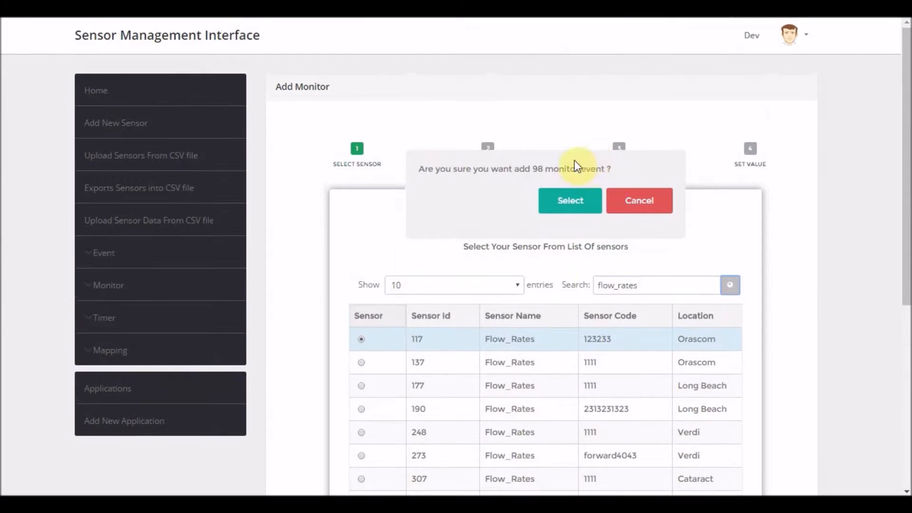
pyautogui.click(571, 205)
# Continue to the sensor reading step and proceed with the Product reading selected.
pyautogui.scroll(-2, 468, 318)
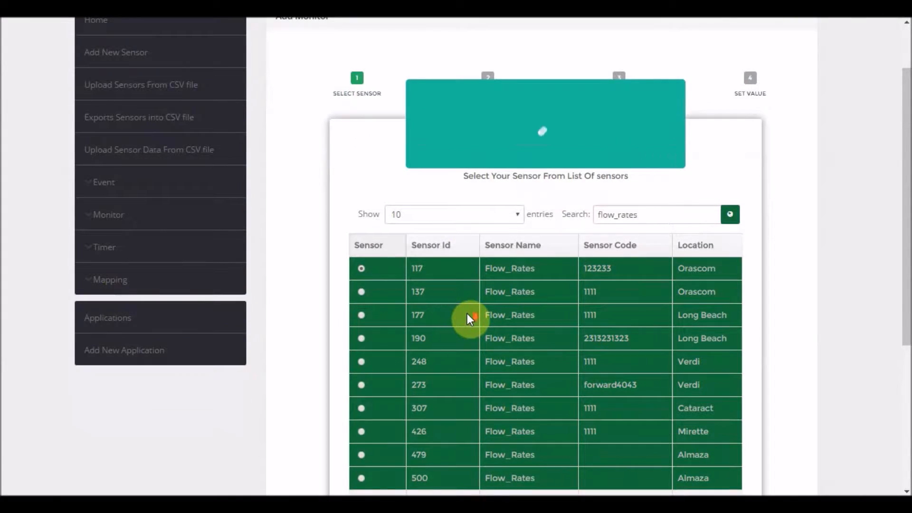
pyautogui.scroll(-3, 466, 316)
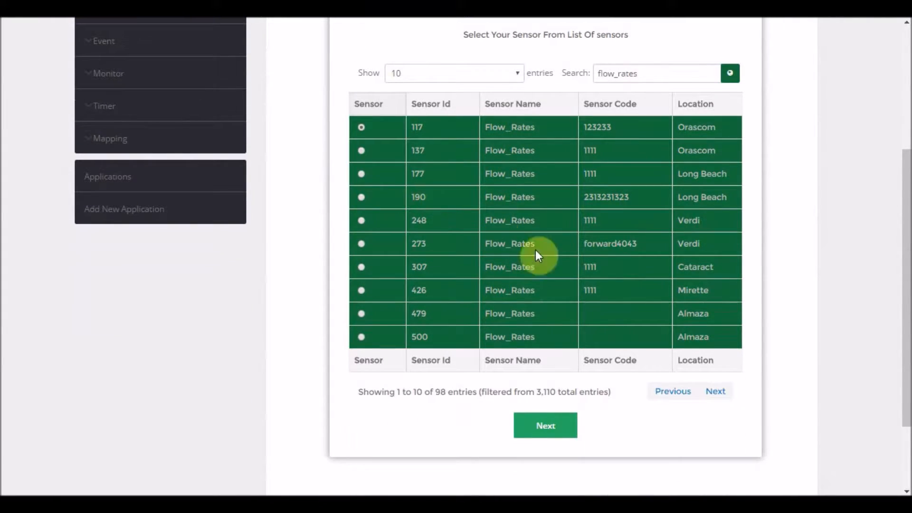
pyautogui.click(547, 425)
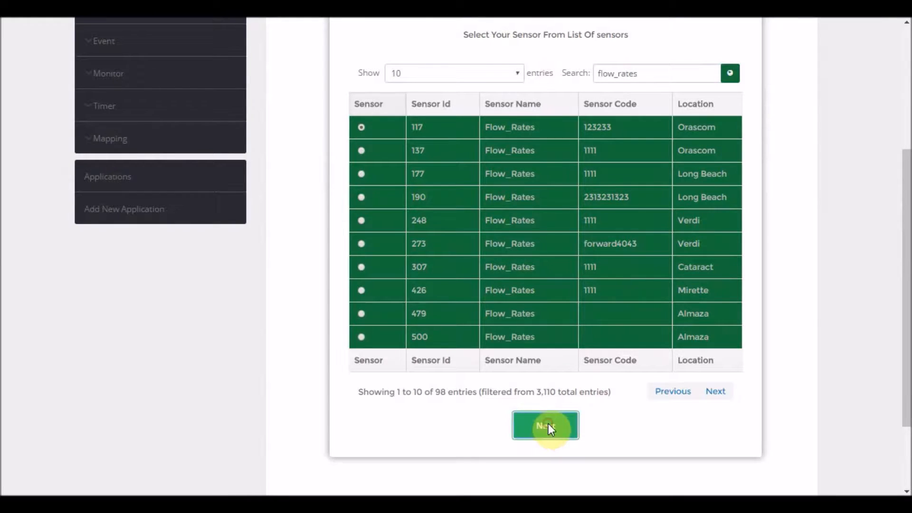
pyautogui.scroll(1, 423, 221)
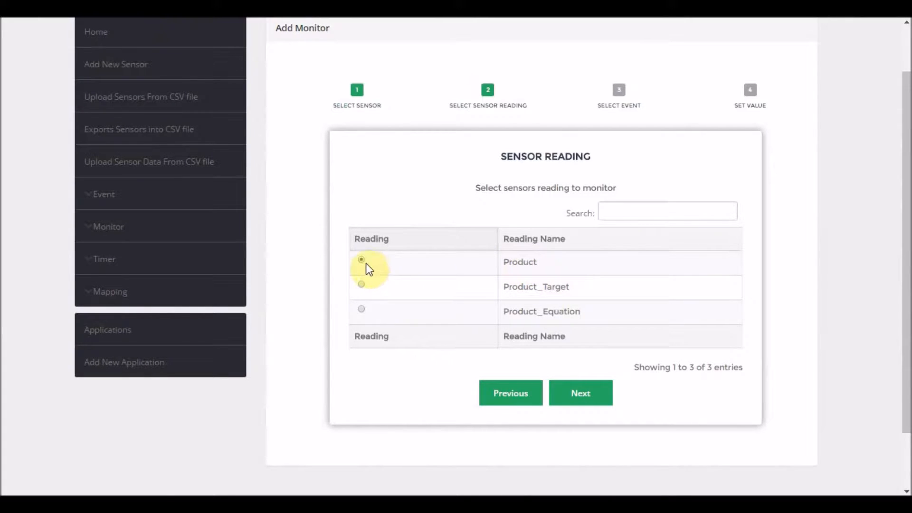
pyautogui.click(579, 400)
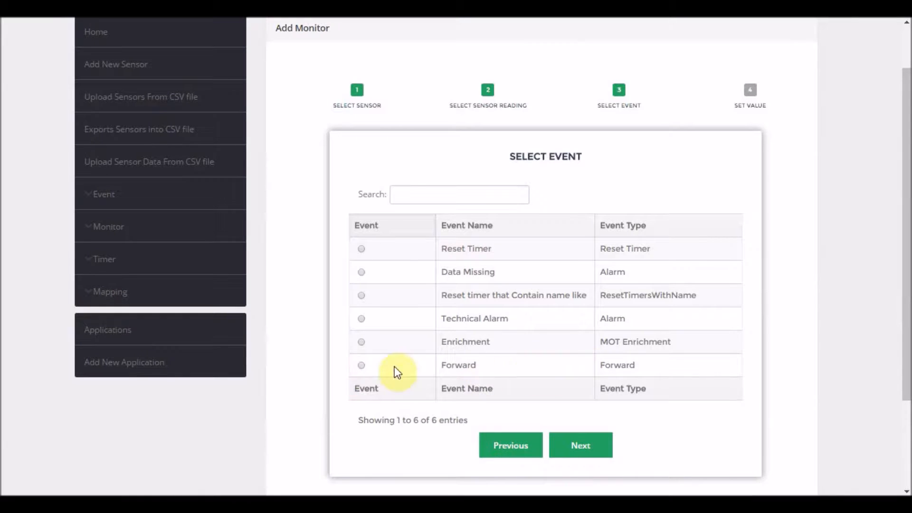
# Choose the Forward event and continue to the set value step.
pyautogui.click(361, 365)
pyautogui.click(589, 448)
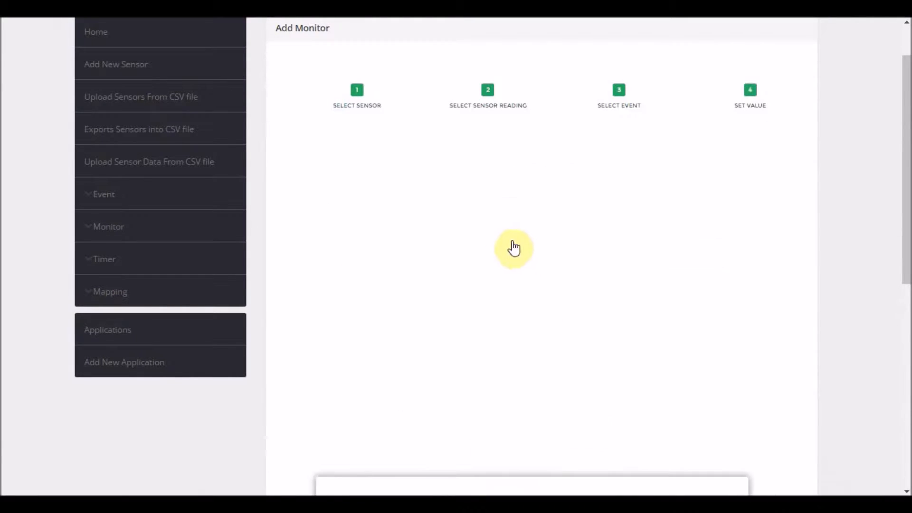
# Name the monitor Consolidated Flow Rates and set its condition to any value.
pyautogui.click(470, 228)
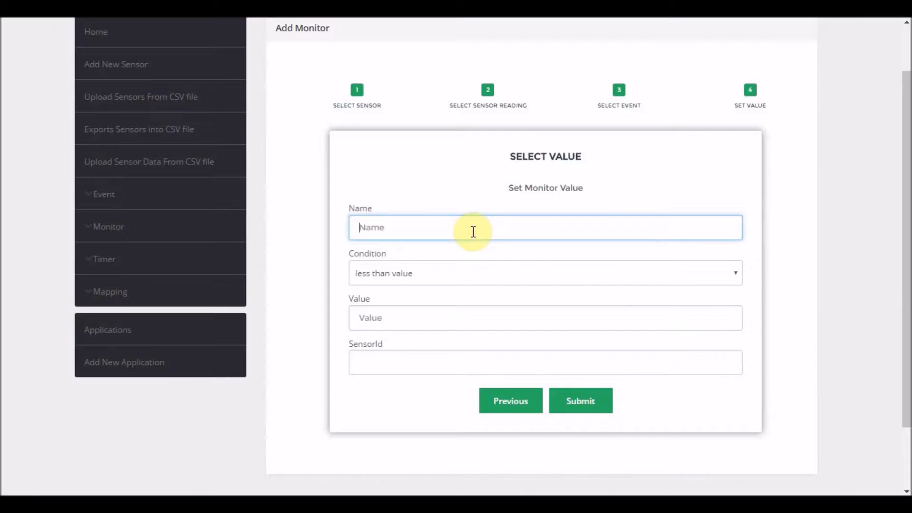
pyautogui.write('Consolidated Flow Rates')
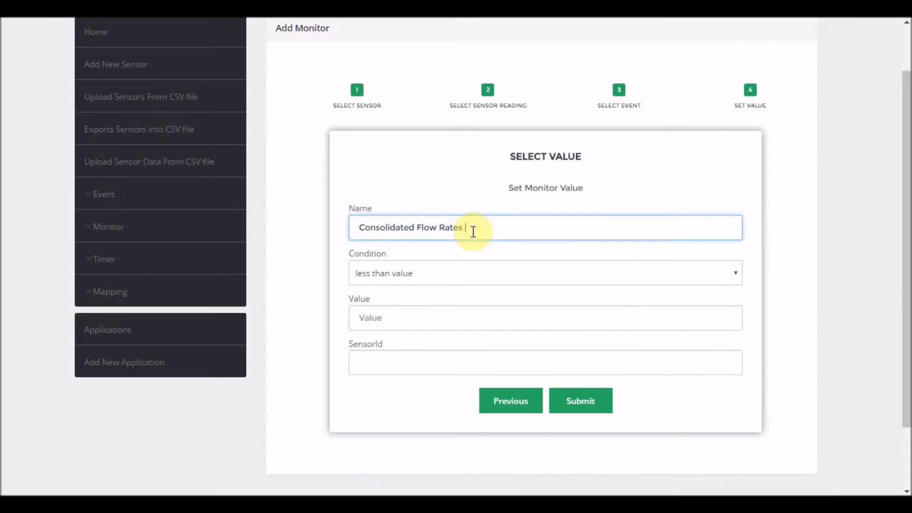
pyautogui.click(427, 275)
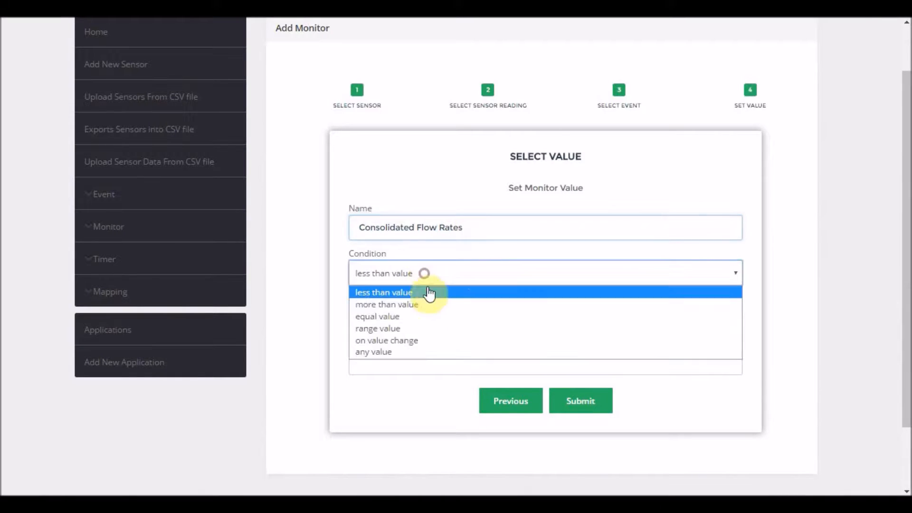
pyautogui.click(417, 354)
# Set the monitor's SensorId to 4049 and submit the monitor.
pyautogui.click(418, 355)
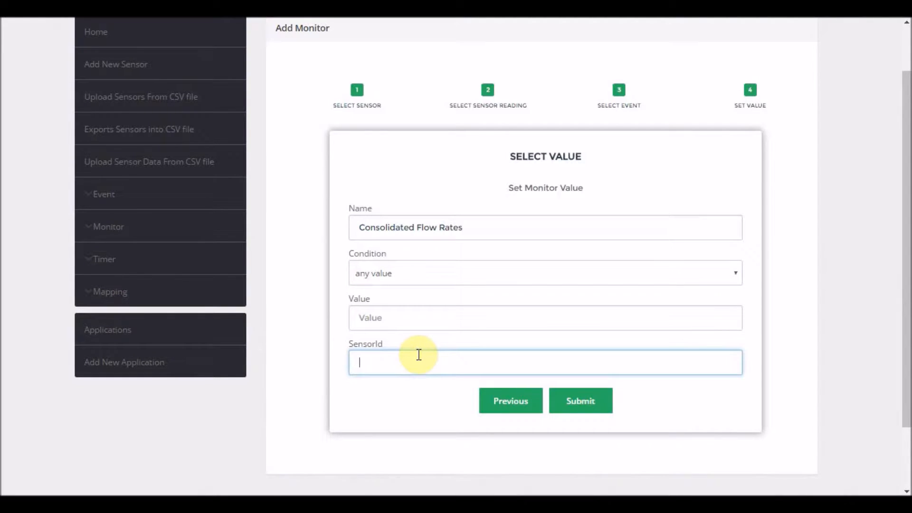
pyautogui.write('4049')
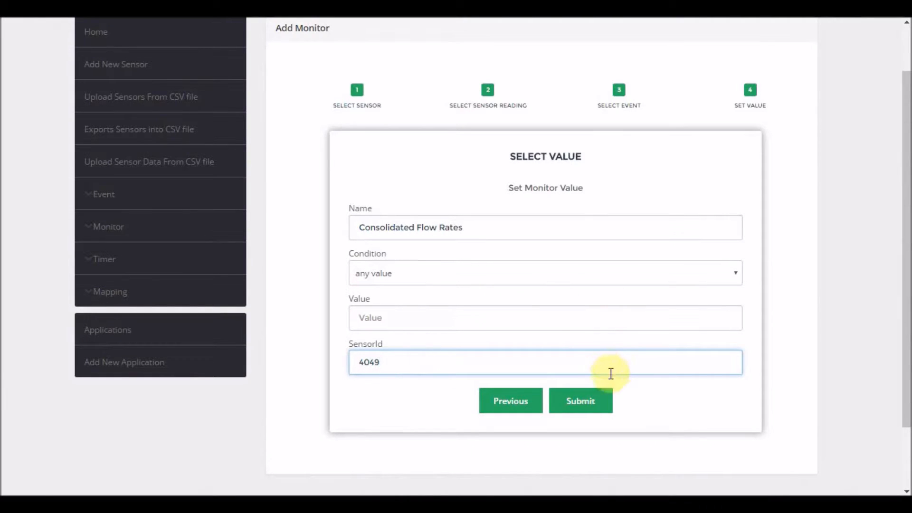
pyautogui.click(589, 403)
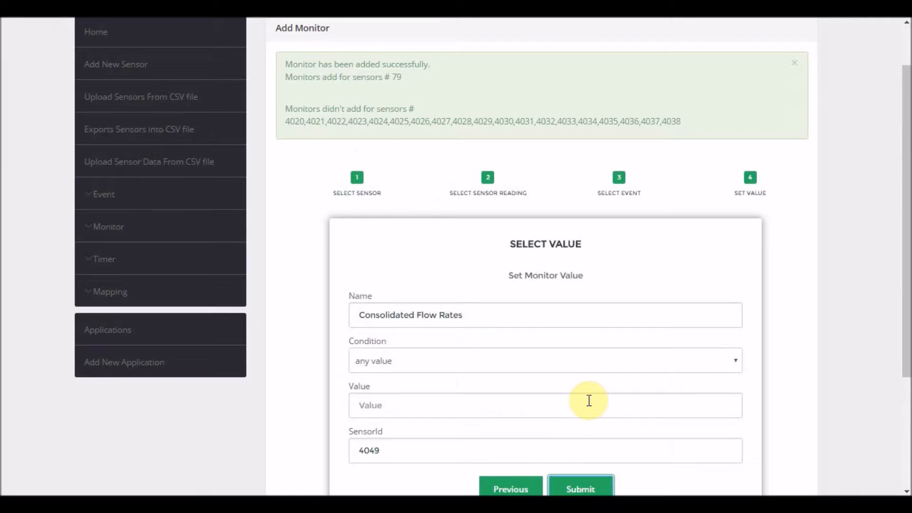
pyautogui.scroll(2, 510, 304)
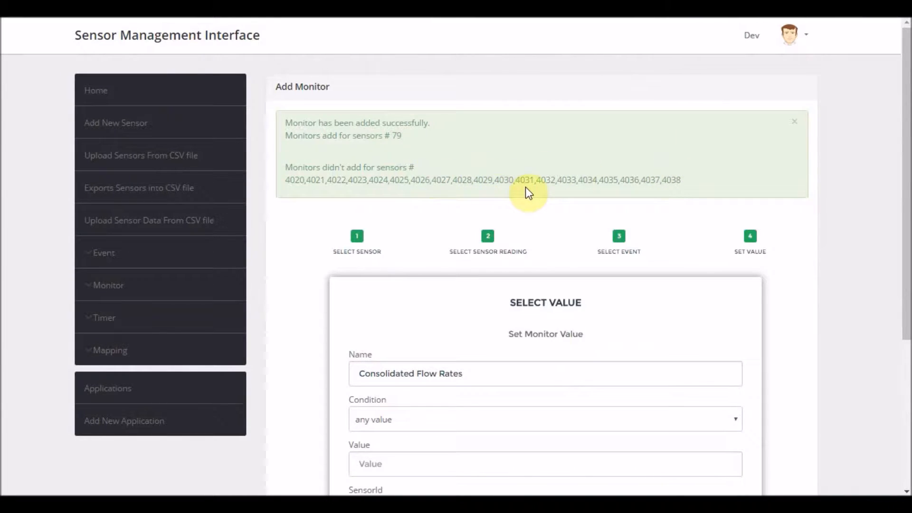
pyautogui.scroll(-5, 525, 187)
pyautogui.scroll(2, 526, 186)
pyautogui.scroll(3, 526, 190)
# Switch to the Master of Things designer and create a new project named TestForwarding.
pyautogui.click(100, 96)
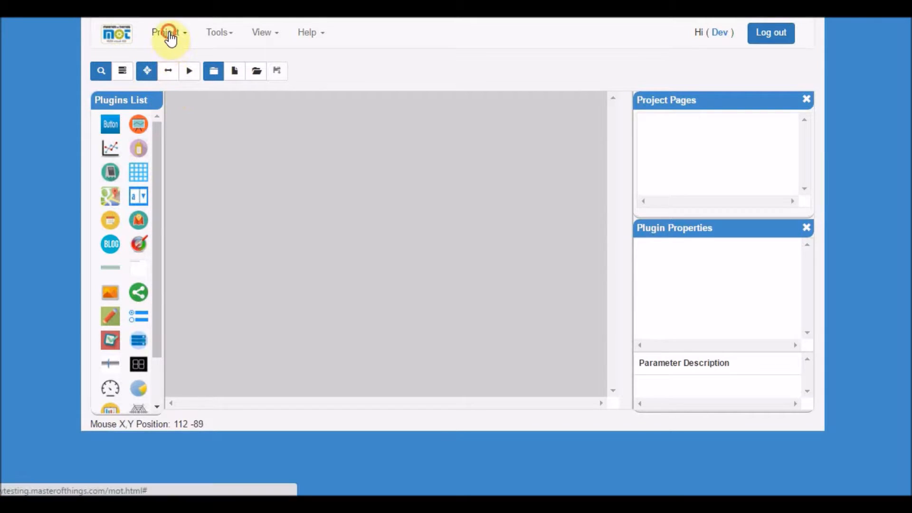
pyautogui.click(170, 34)
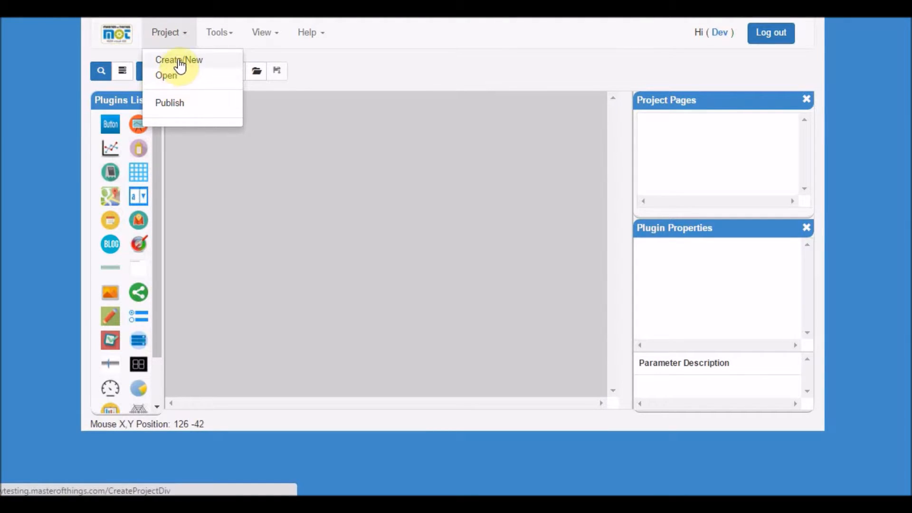
pyautogui.click(176, 60)
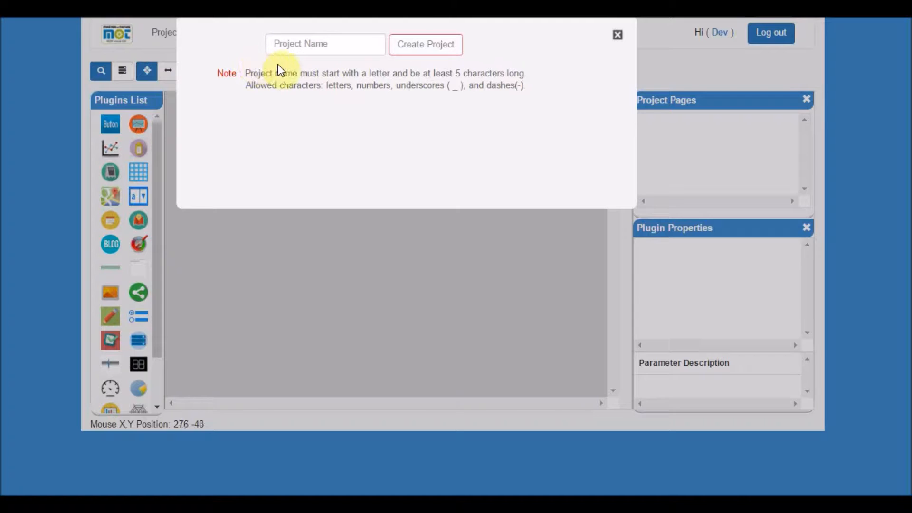
pyautogui.click(293, 46)
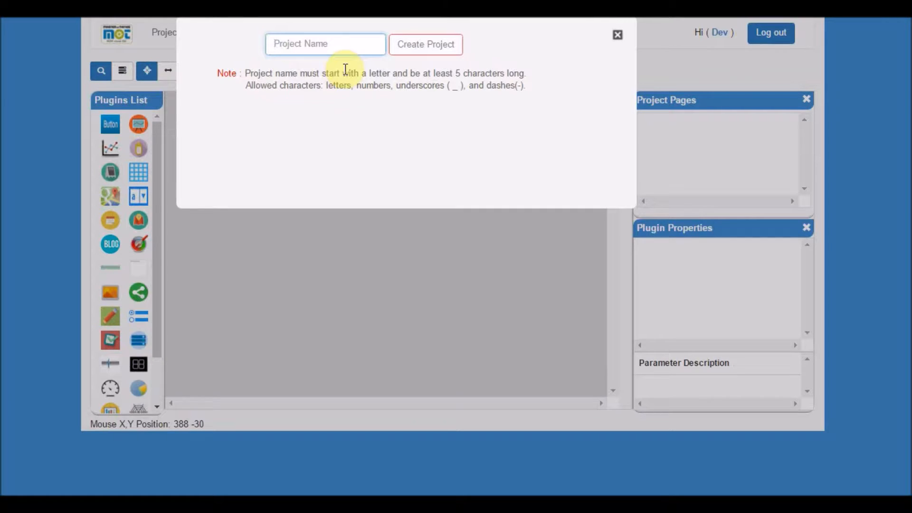
pyautogui.write('TestForw')
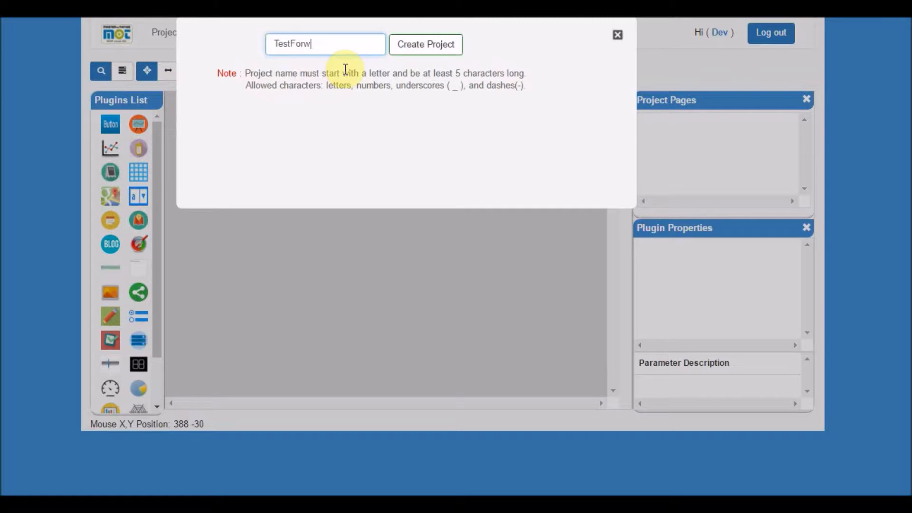
pyautogui.write('arding')
pyautogui.click(436, 45)
# Add a page named View to the TestForwarding project and open it.
pyautogui.click(684, 127)
pyautogui.rightClick(692, 128)
pyautogui.click(697, 131)
pyautogui.click(327, 48)
pyautogui.write('View')
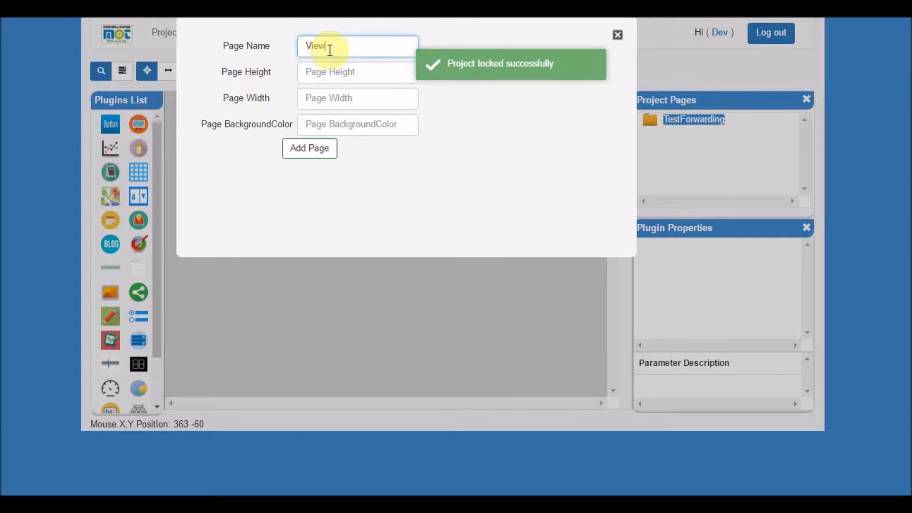
pyautogui.click(316, 154)
pyautogui.click(697, 136)
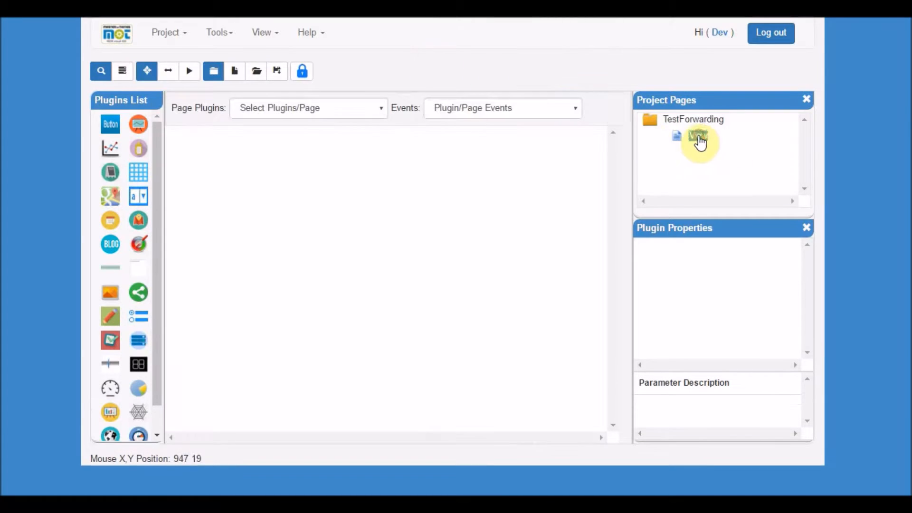
# Place a grid plugin on the View page canvas.
pyautogui.moveTo(139, 172); pyautogui.dragTo(316, 160)
pyautogui.moveTo(350, 210); pyautogui.dragTo(298, 202)
pyautogui.moveTo(808, 255); pyautogui.dragTo(800, 313)
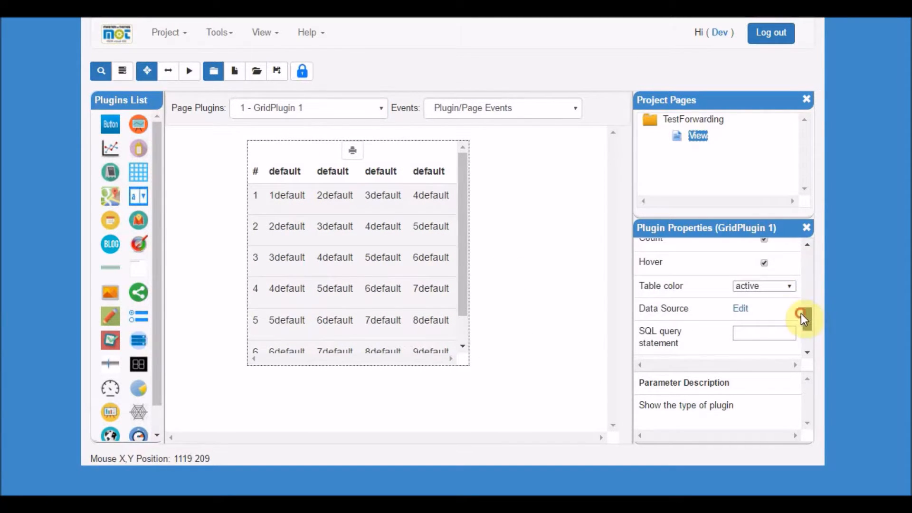
# Set the grid's data source to the Consolidated Flow Rates sensor 4049 with all its readings checked.
pyautogui.click(739, 309)
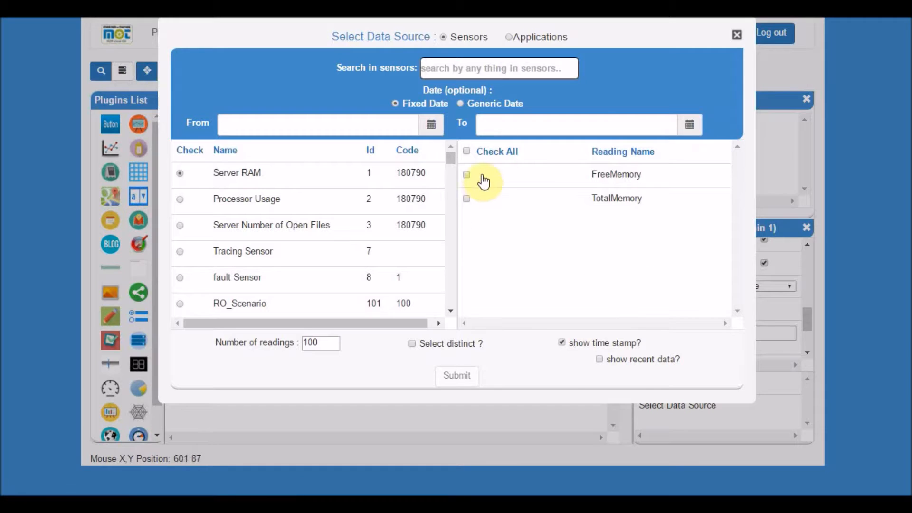
pyautogui.click(458, 68)
pyautogui.write('4049')
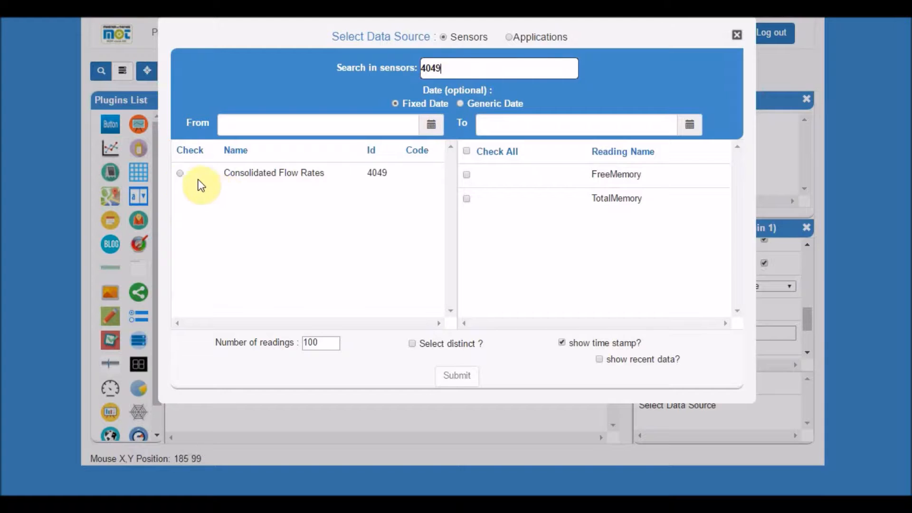
pyautogui.click(180, 175)
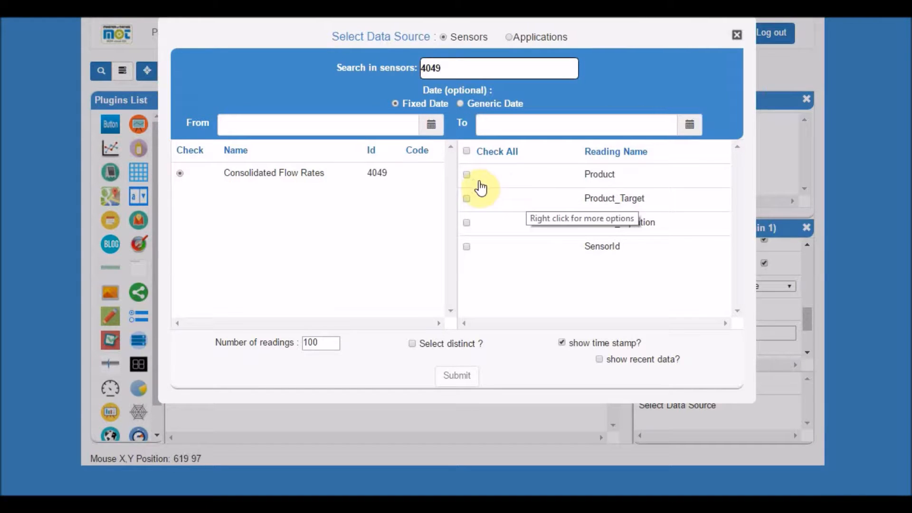
pyautogui.click(467, 150)
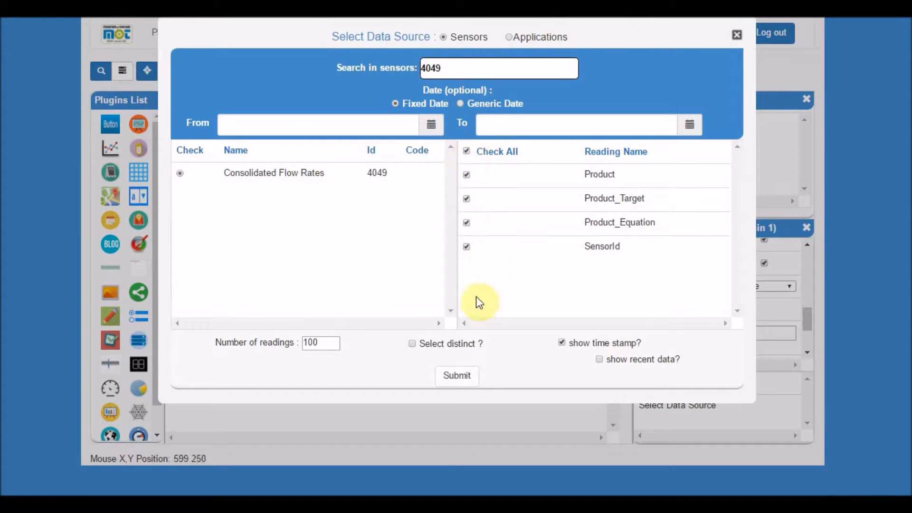
pyautogui.click(455, 380)
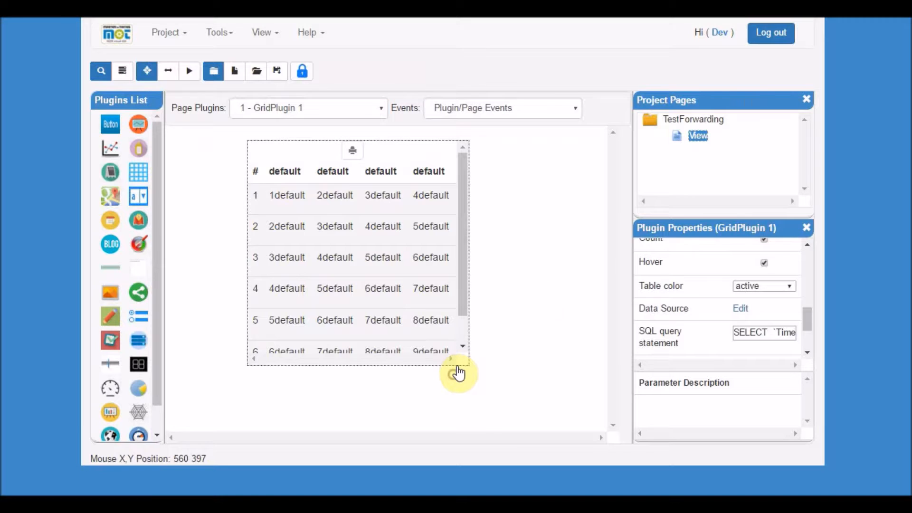
# Save the project and preview the View page.
pyautogui.click(276, 70)
pyautogui.click(188, 72)
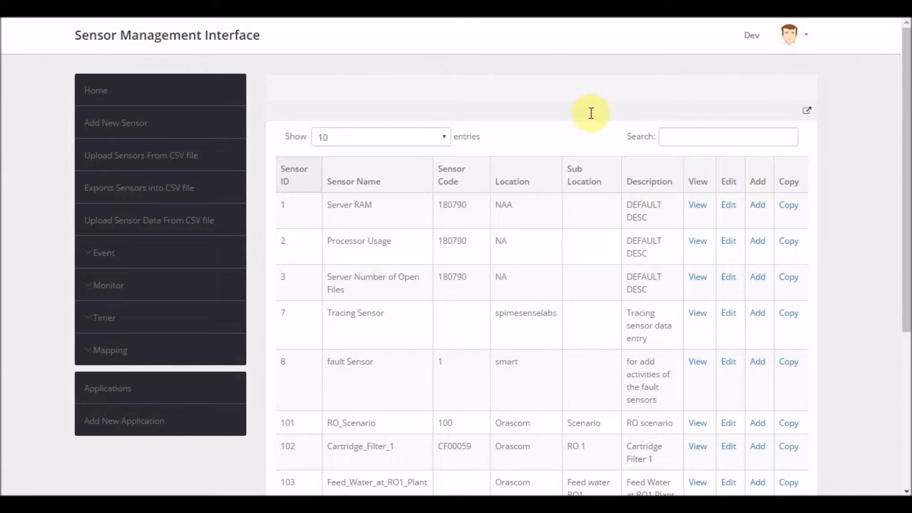
# Back in the sensor management interface, open the add-reading page for Flow_Rates sensor 137 after filtering by flow_rates.
pyautogui.click(170, 101)
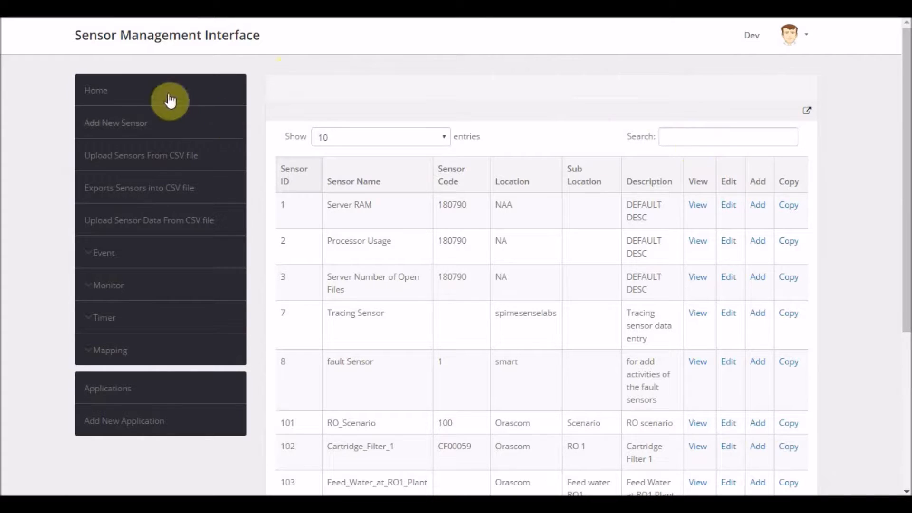
pyautogui.click(692, 143)
pyautogui.write('flo')
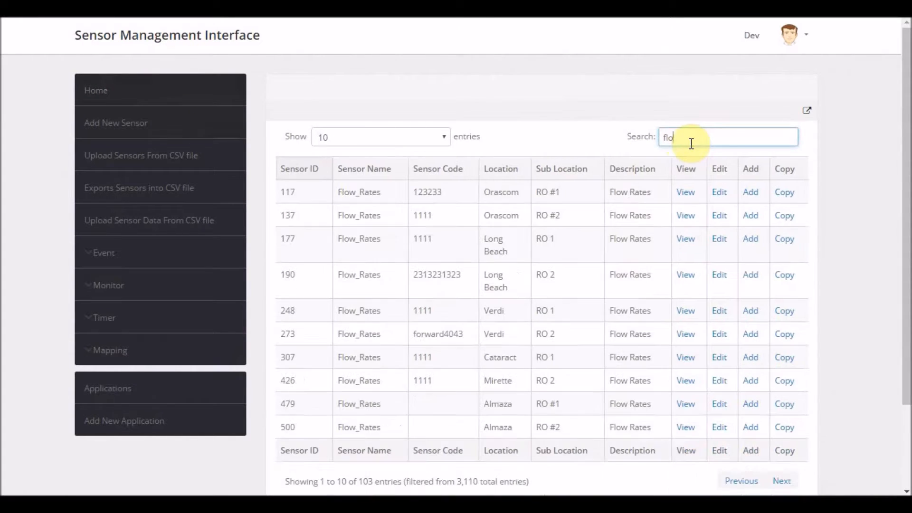
pyautogui.write('w_rates')
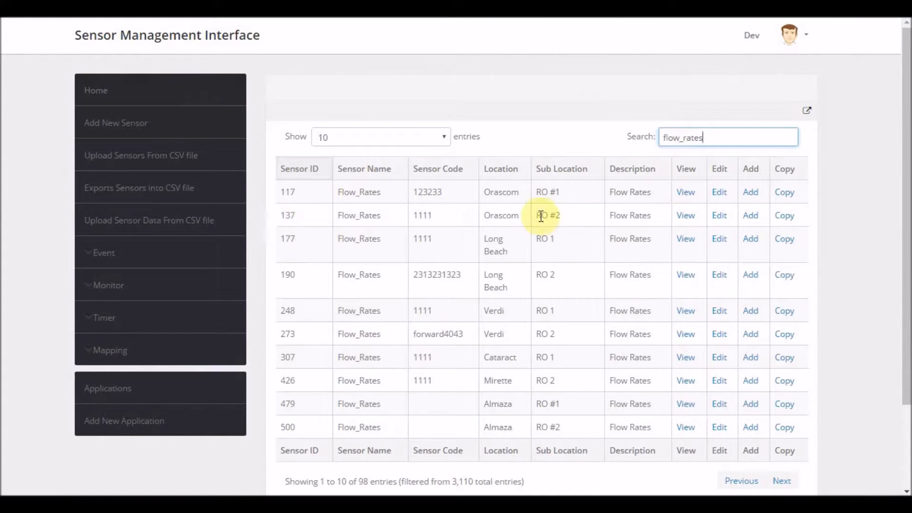
pyautogui.click(750, 215)
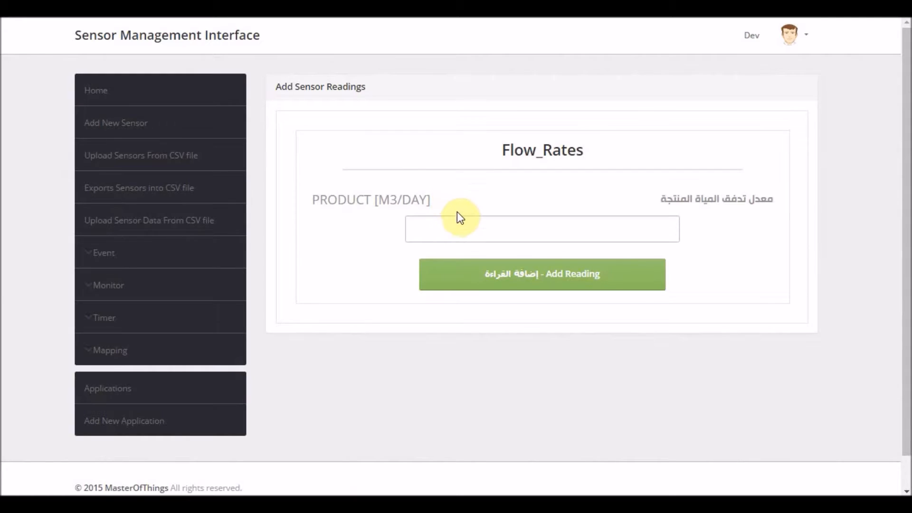
# Add a Product reading of 300 to the Flow_Rates sensor.
pyautogui.click(452, 233)
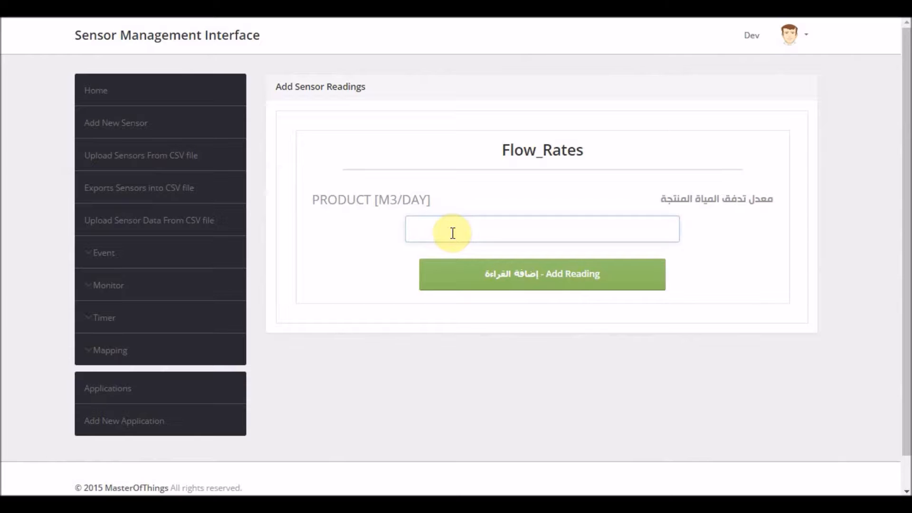
pyautogui.write('300')
pyautogui.click(489, 281)
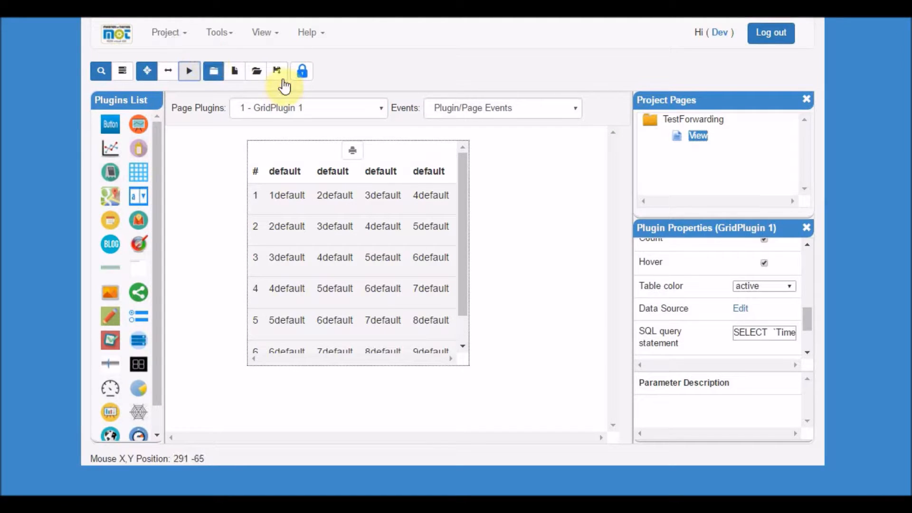
# Save the project again, run the page preview, and scroll through the grid's reading columns.
pyautogui.click(279, 73)
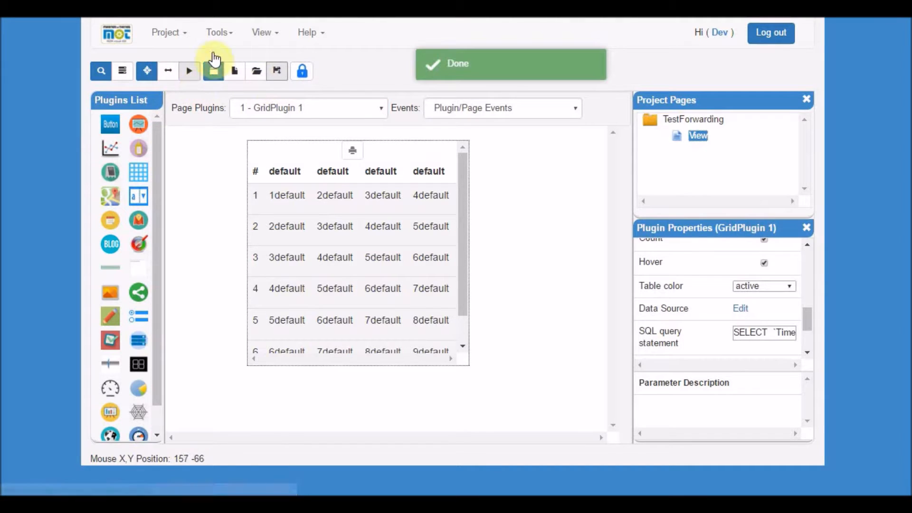
pyautogui.click(182, 74)
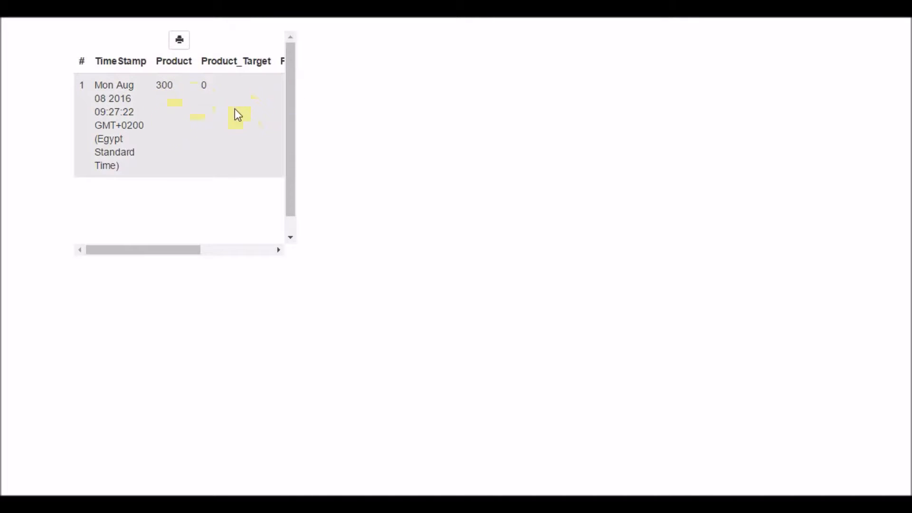
pyautogui.moveTo(165, 249); pyautogui.dragTo(251, 248)
pyautogui.moveTo(243, 85); pyautogui.dragTo(251, 85)
pyautogui.moveTo(220, 251); pyautogui.dragTo(120, 248)
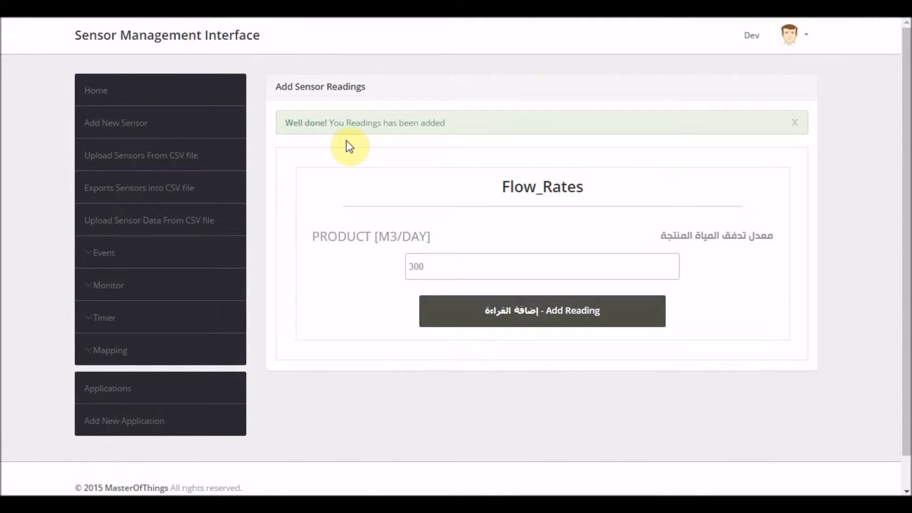
# Return to the sensor management interface and open the Replay Events page under Monitor.
pyautogui.click(130, 94)
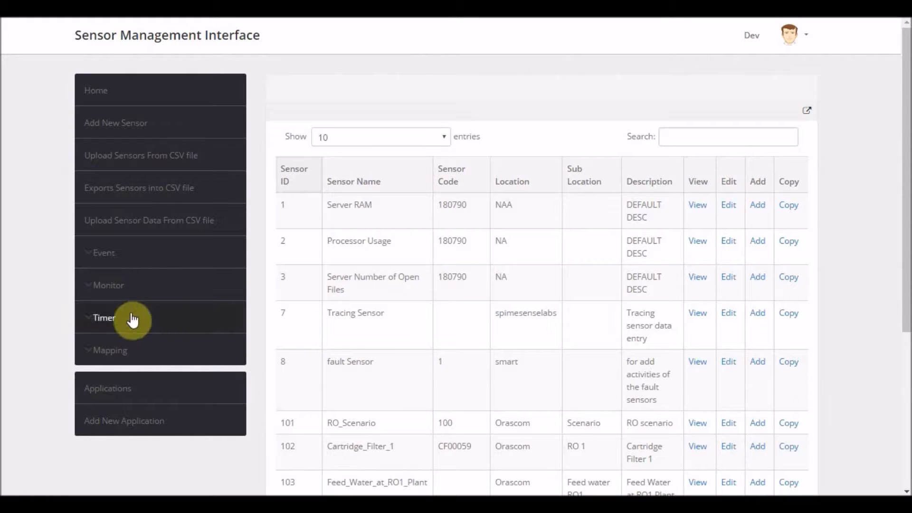
pyautogui.click(117, 294)
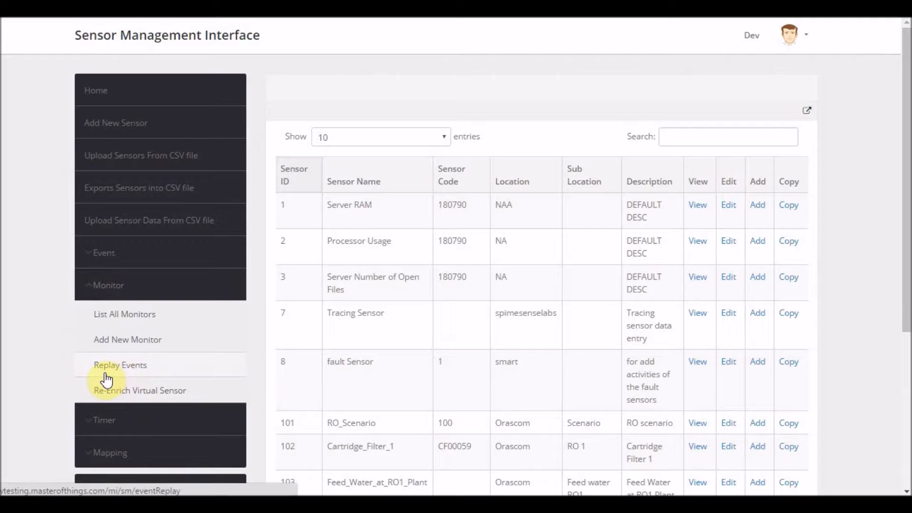
pyautogui.click(121, 370)
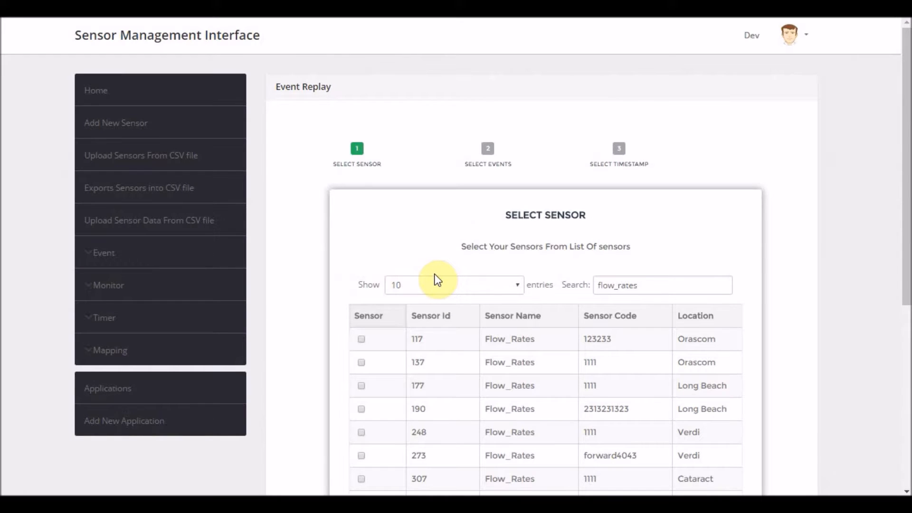
# Select Flow_Rates sensors 137, 177 and 190 for event replay and continue to the events stage.
pyautogui.moveTo(655, 286); pyautogui.dragTo(576, 295)
pyautogui.scroll(-1, 564, 284)
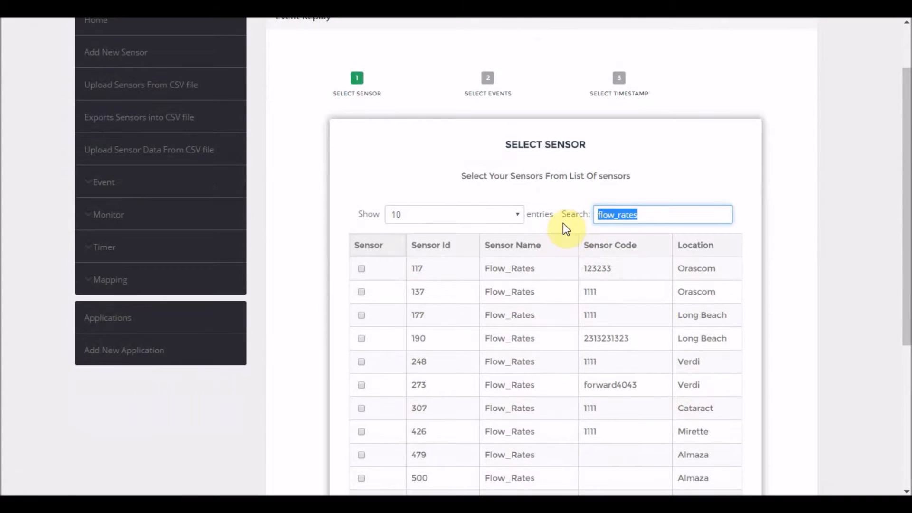
pyautogui.click(647, 214)
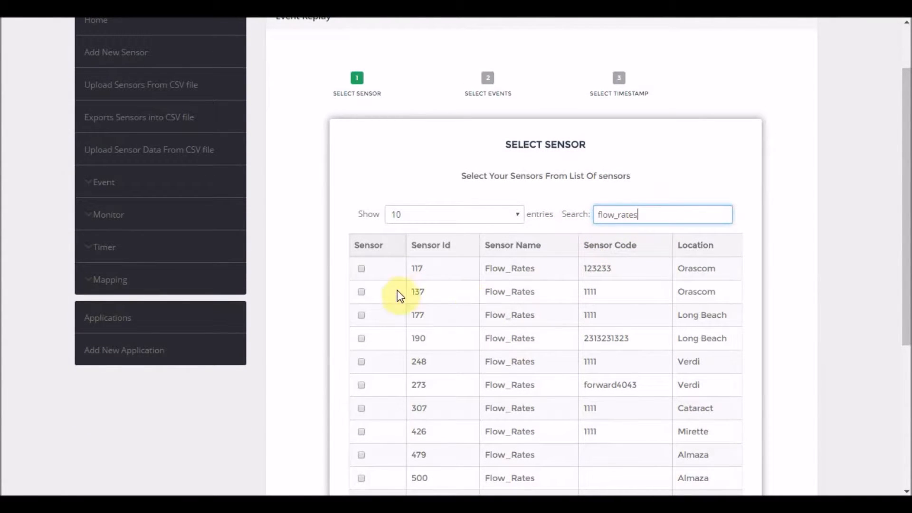
pyautogui.click(361, 292)
pyautogui.click(360, 313)
pyautogui.click(361, 339)
pyautogui.scroll(-5, 289, 282)
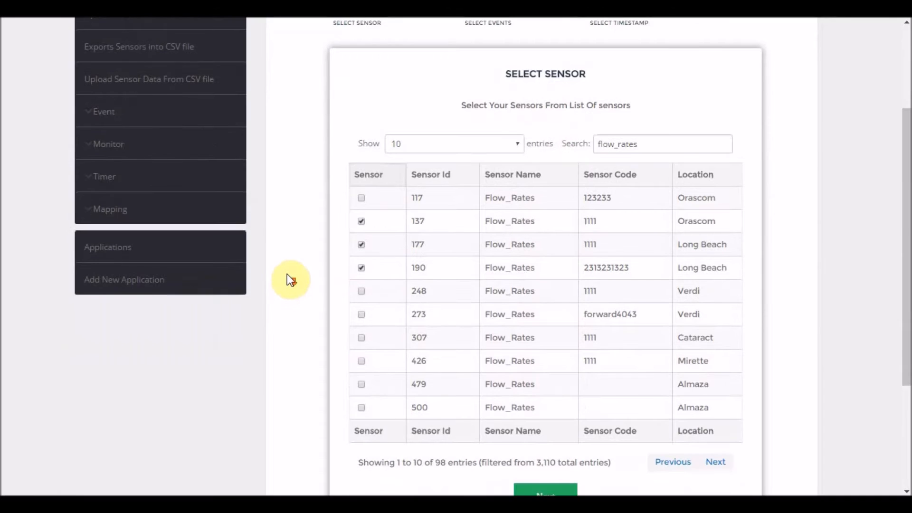
pyautogui.click(546, 328)
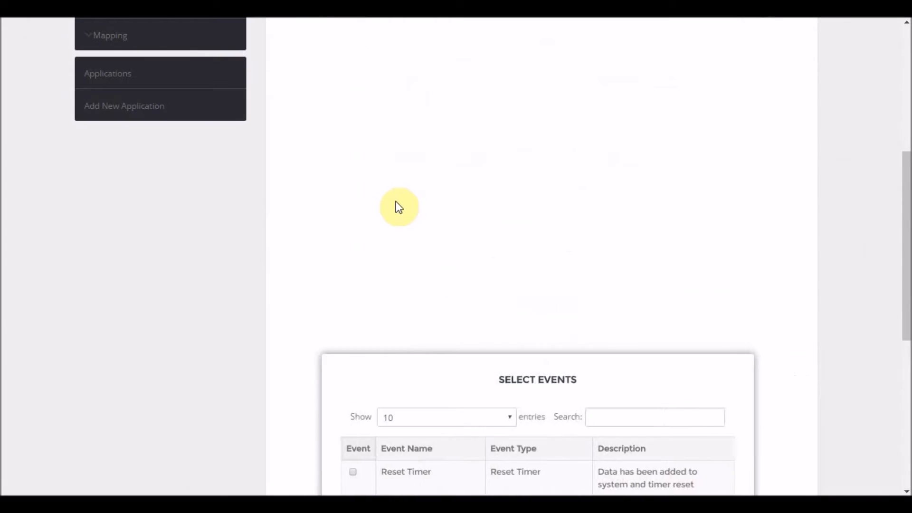
# Select the Forward event for replay and continue to the timestamp stage.
pyautogui.scroll(2, 384, 207)
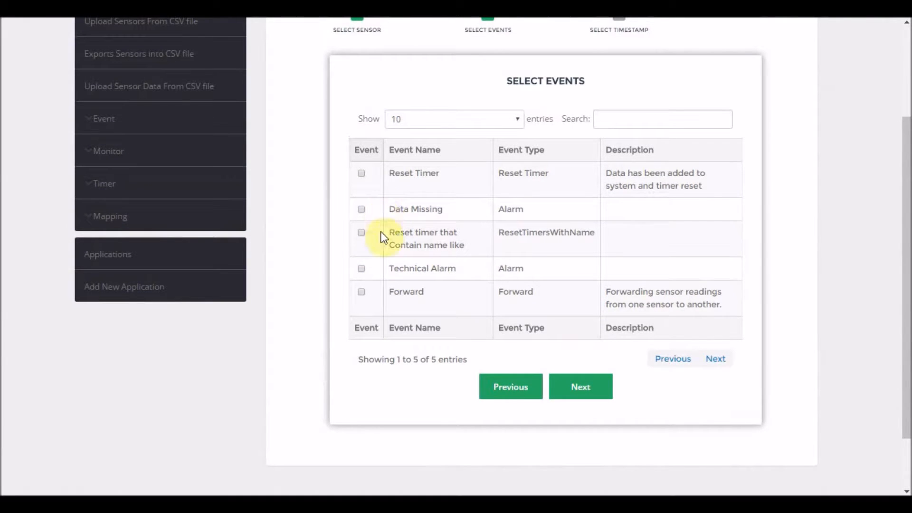
pyautogui.click(362, 291)
pyautogui.click(572, 390)
pyautogui.click(581, 385)
pyautogui.click(582, 389)
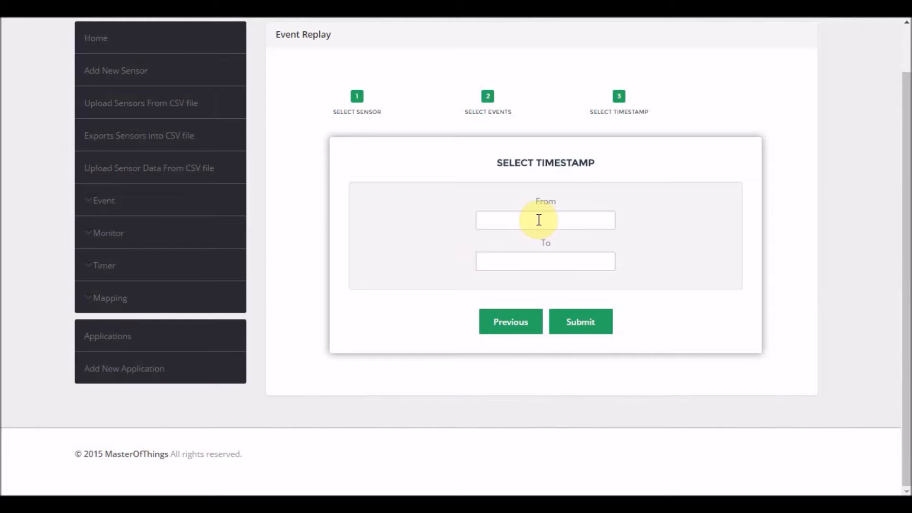
# Set the replay period from 2016-05-29 to 2016-08-08 and submit the event replay.
pyautogui.click(539, 219)
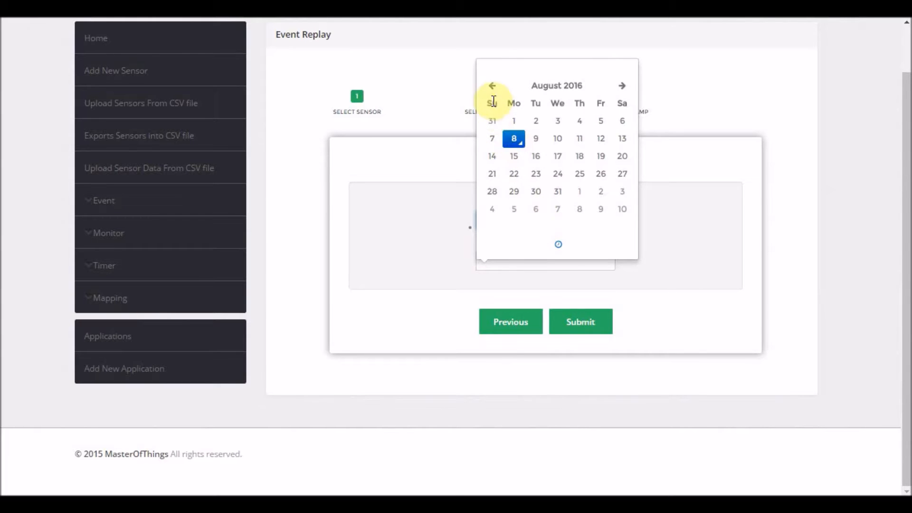
pyautogui.click(491, 88)
pyautogui.click(491, 88)
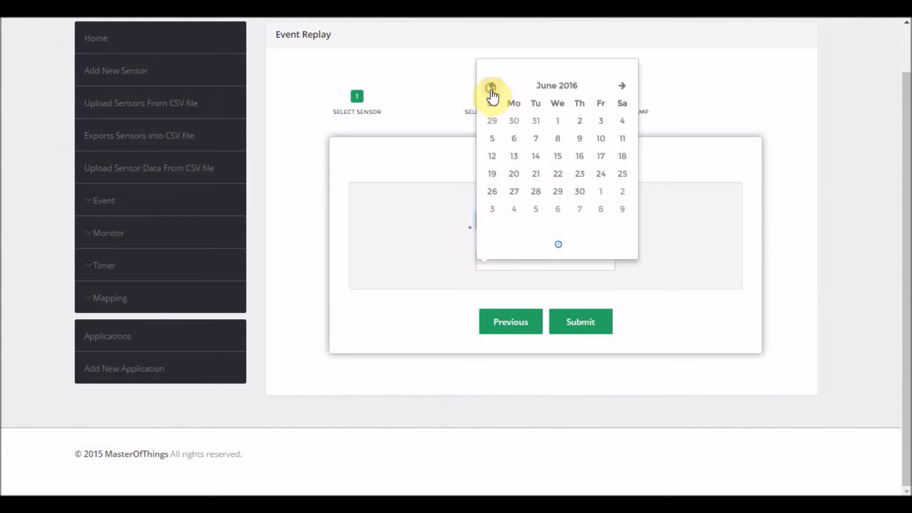
pyautogui.click(489, 122)
pyautogui.click(527, 268)
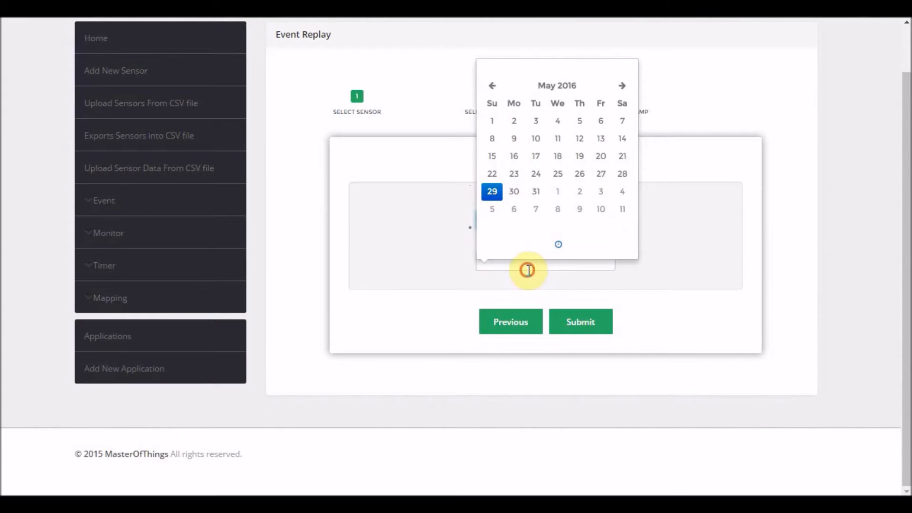
pyautogui.click(513, 97)
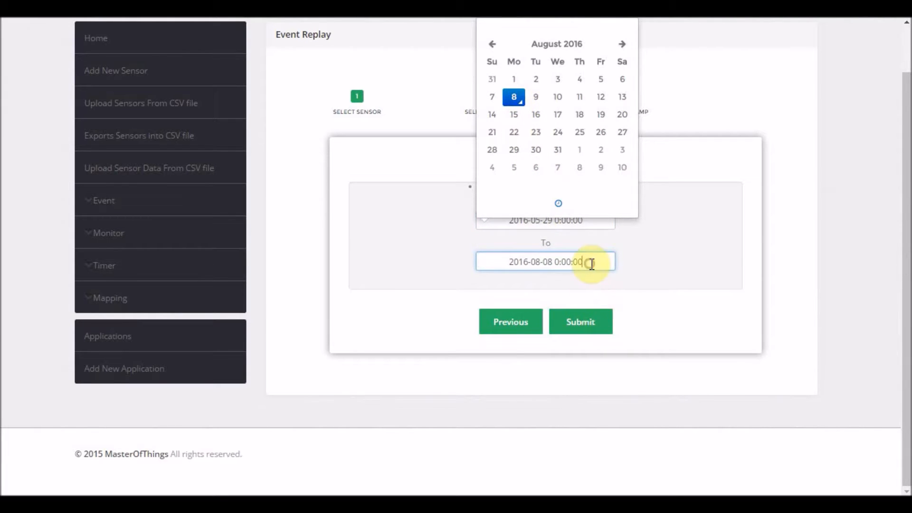
pyautogui.click(590, 324)
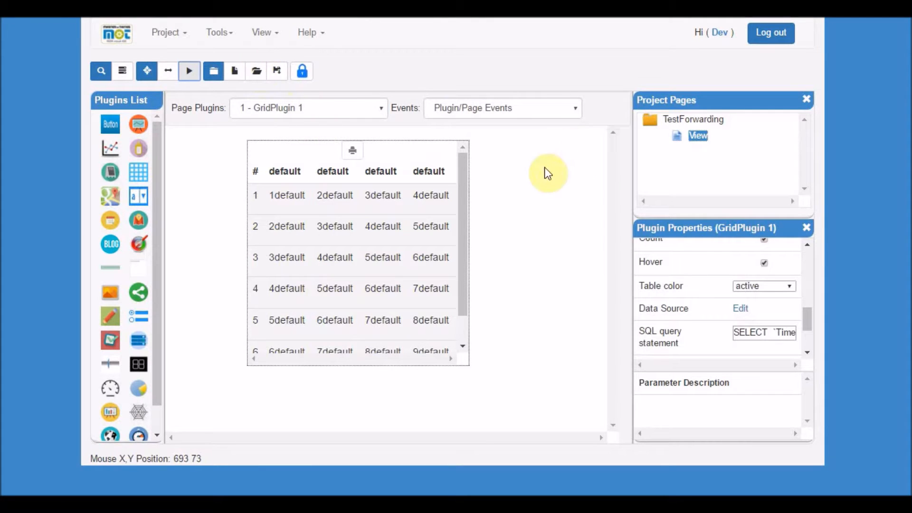
# Disable the Enable Scroll option of the grid plugin on the View page.
pyautogui.click(189, 71)
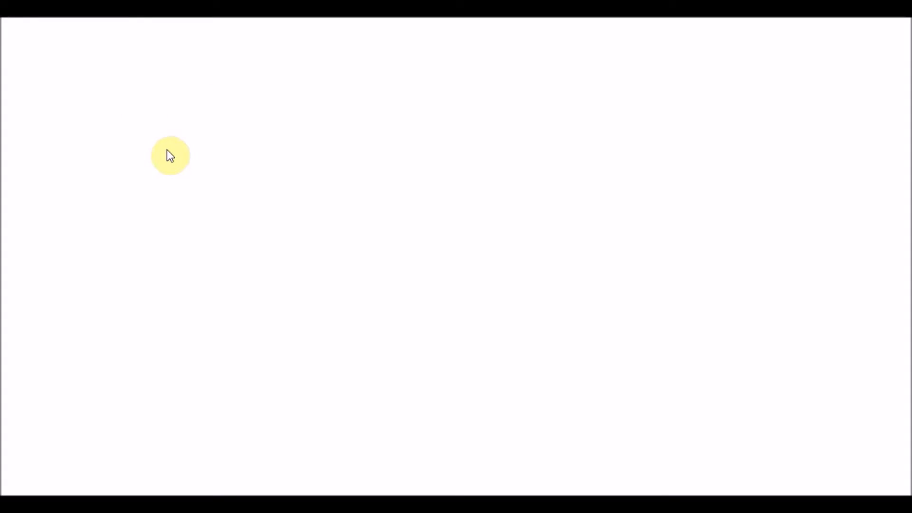
pyautogui.moveTo(167, 251)
pyautogui.mouseDown()
pyautogui.moveTo(267, 257)
pyautogui.moveTo(167, 255)
pyautogui.mouseUp()
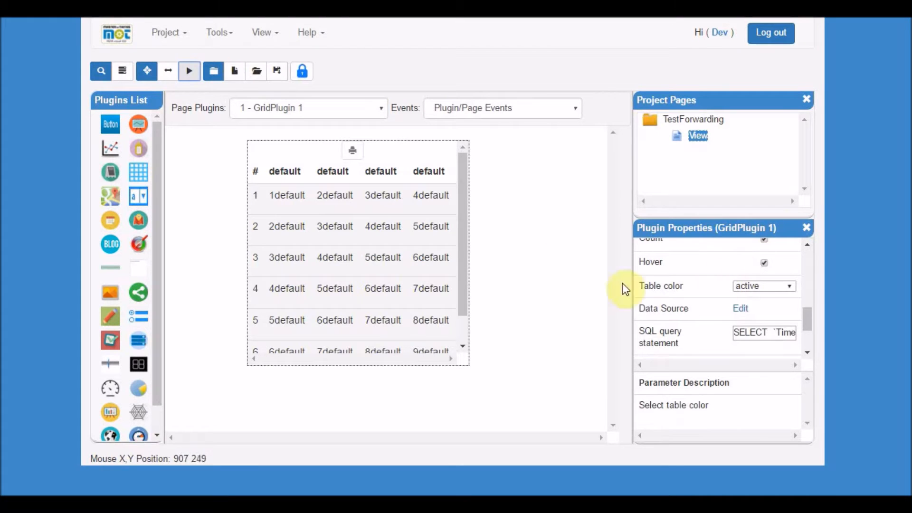
pyautogui.moveTo(806, 317); pyautogui.dragTo(801, 273)
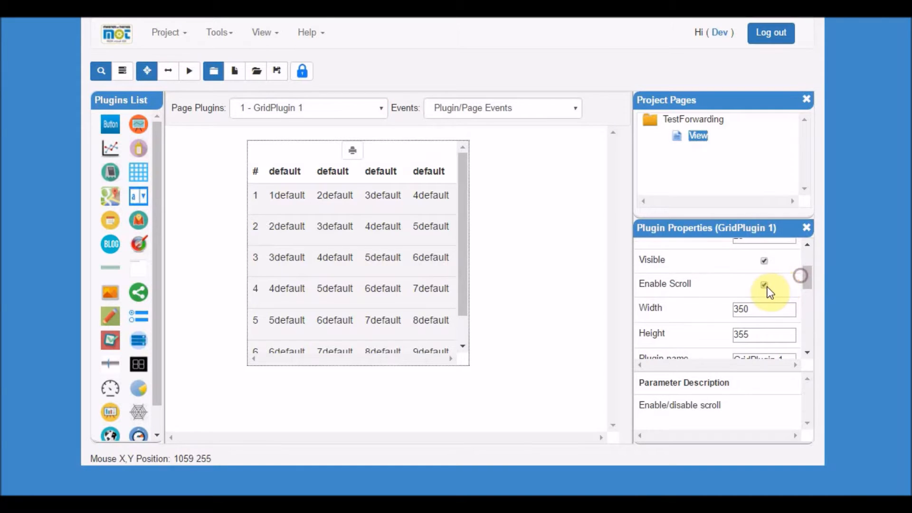
pyautogui.click(764, 285)
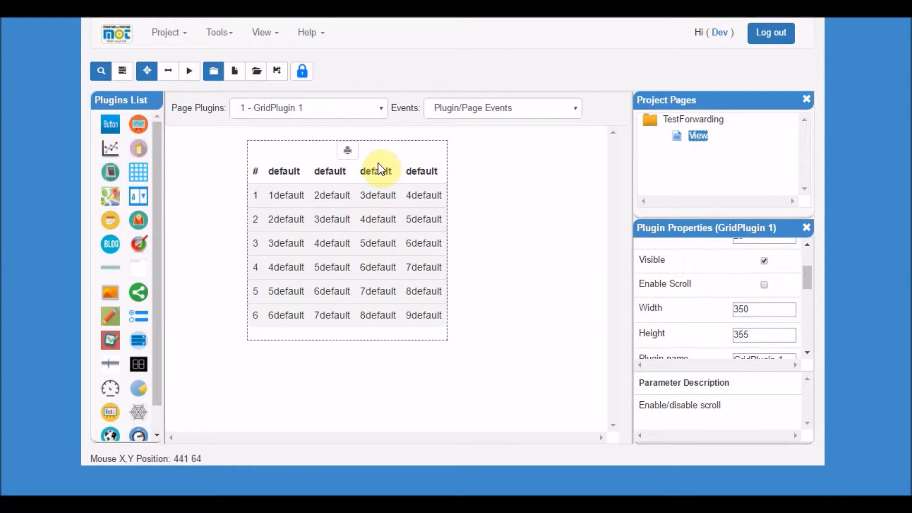
# Save the project, run the page preview, and scroll through the replayed readings in the grid.
pyautogui.click(277, 71)
pyautogui.click(191, 72)
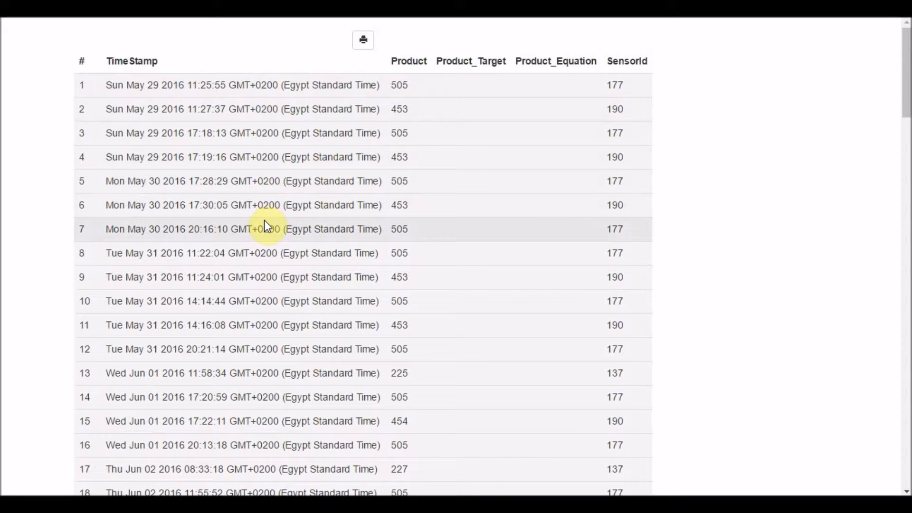
pyautogui.scroll(-5, 266, 225)
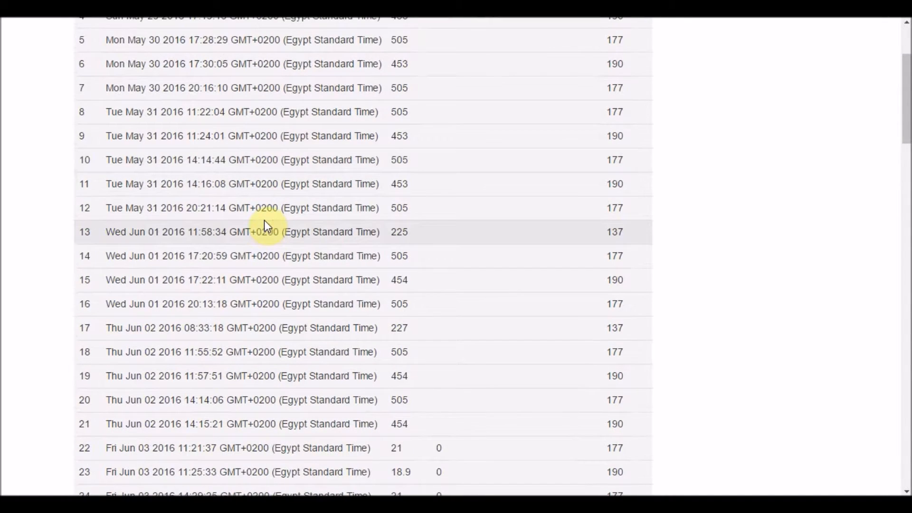
pyautogui.scroll(-16, 266, 225)
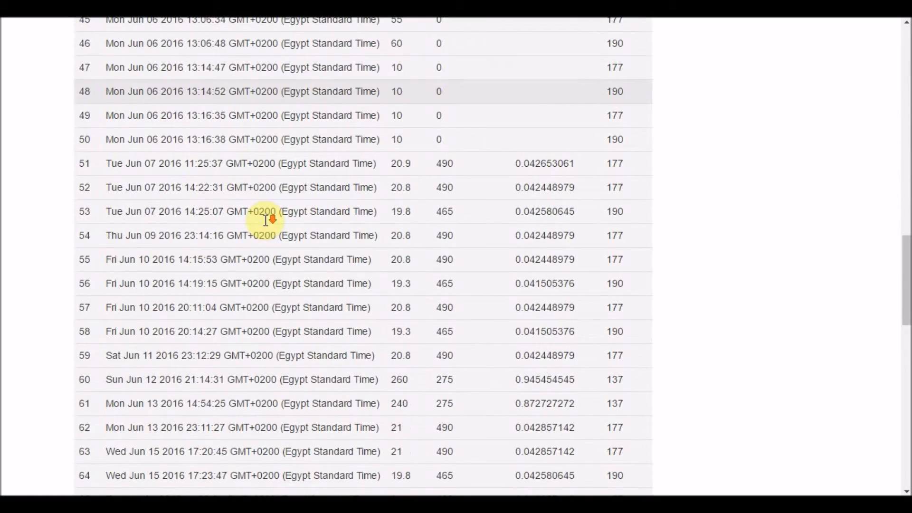
pyautogui.scroll(20, 264, 221)
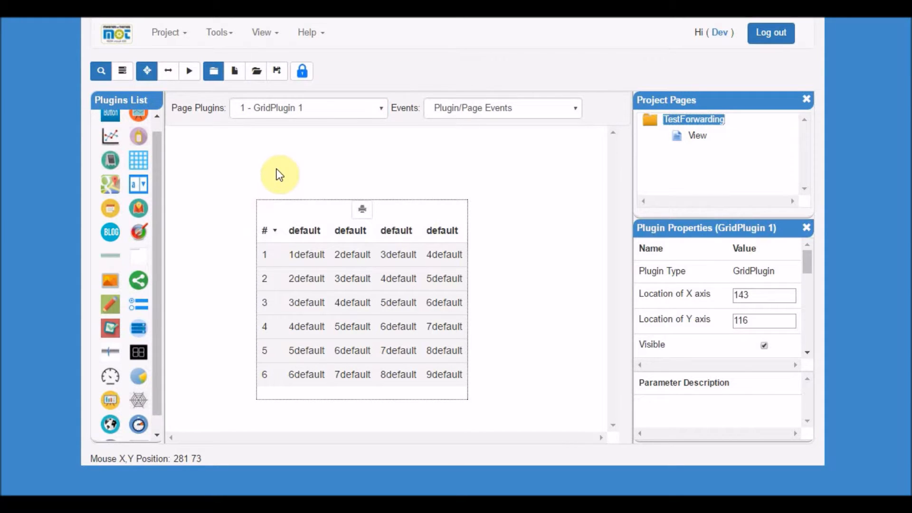
# Add a new page named Report to the TestForwarding project.
pyautogui.rightClick(721, 125)
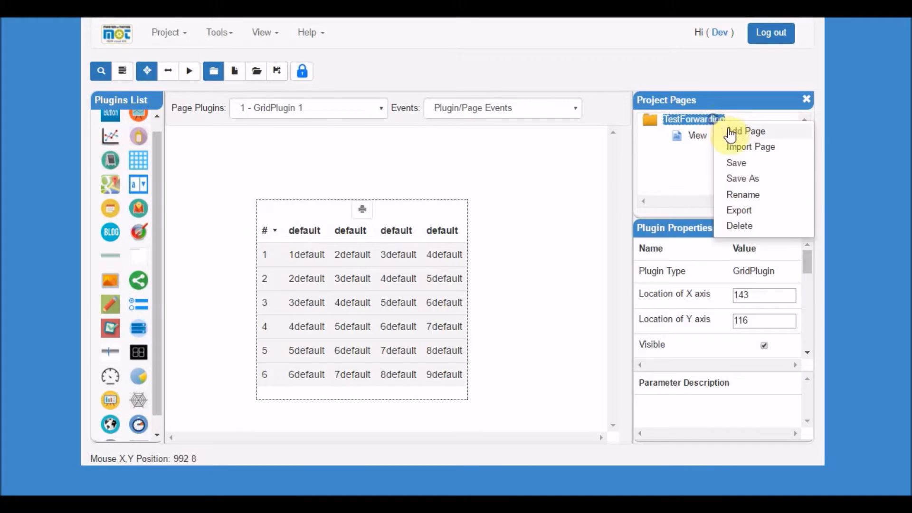
pyautogui.click(726, 129)
pyautogui.click(328, 47)
pyautogui.write('Report')
pyautogui.click(291, 148)
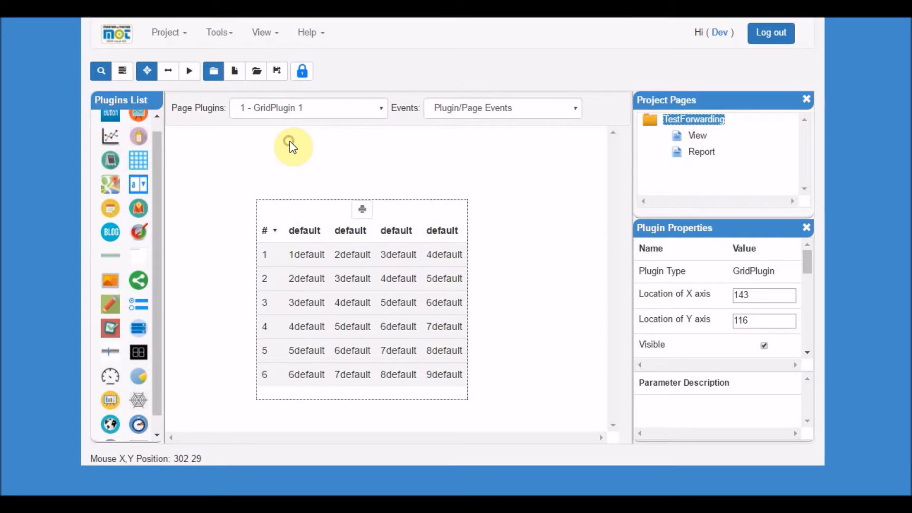
# Open the Report page and place a Bar Chart plugin on its canvas.
pyautogui.click(697, 156)
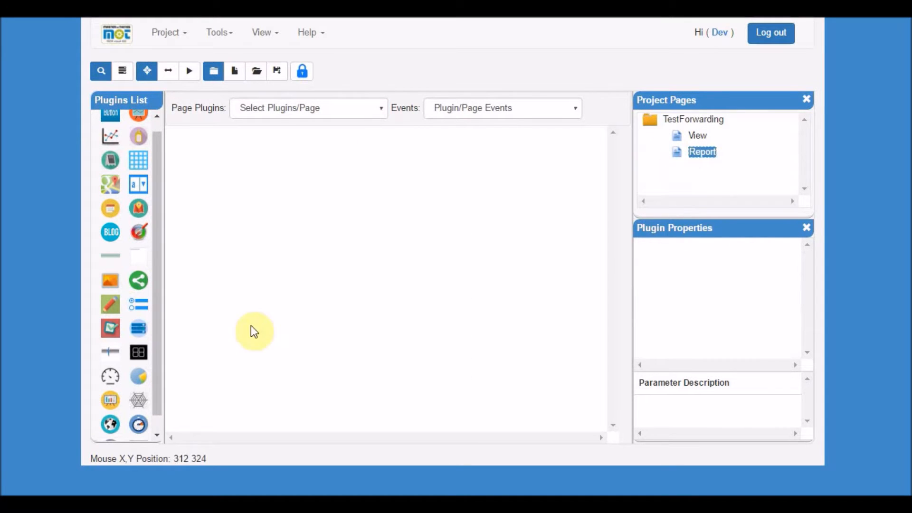
pyautogui.moveTo(110, 400); pyautogui.dragTo(269, 187)
pyautogui.moveTo(342, 306); pyautogui.dragTo(275, 252)
pyautogui.moveTo(808, 269); pyautogui.dragTo(800, 329)
# Open the bar chart's data source and pick the Consolidated Flow Rates sensor 4049.
pyautogui.click(741, 313)
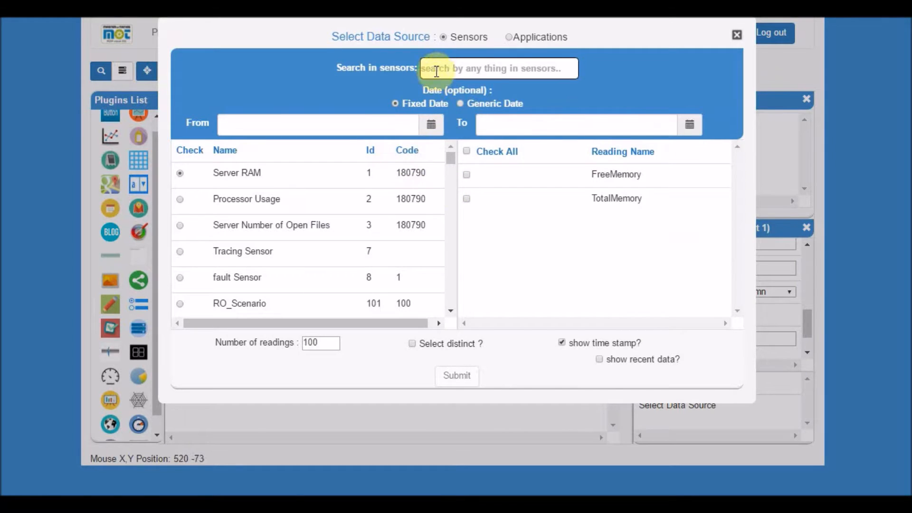
pyautogui.click(442, 66)
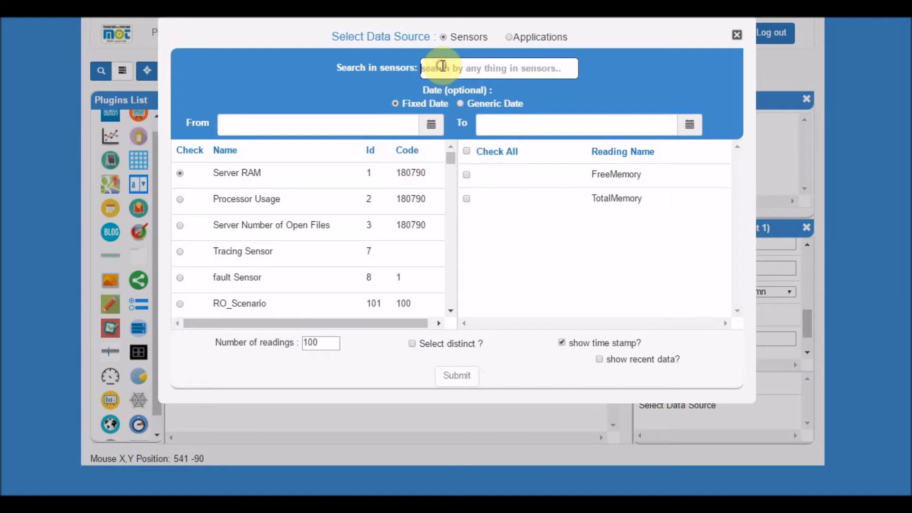
pyautogui.write('404')
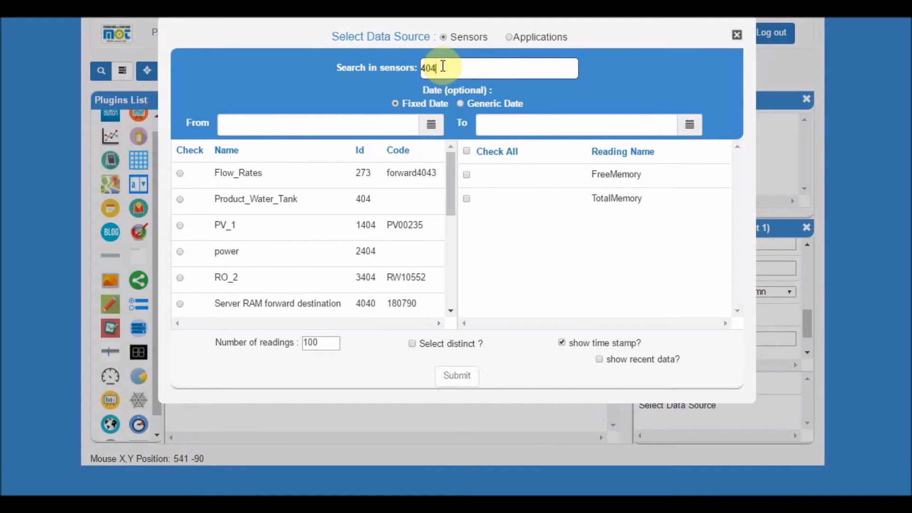
pyautogui.write('9')
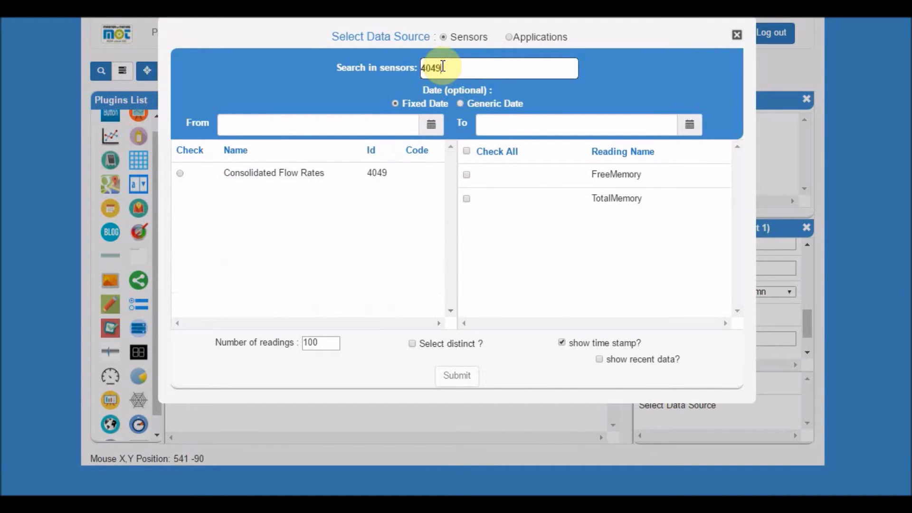
pyautogui.click(180, 174)
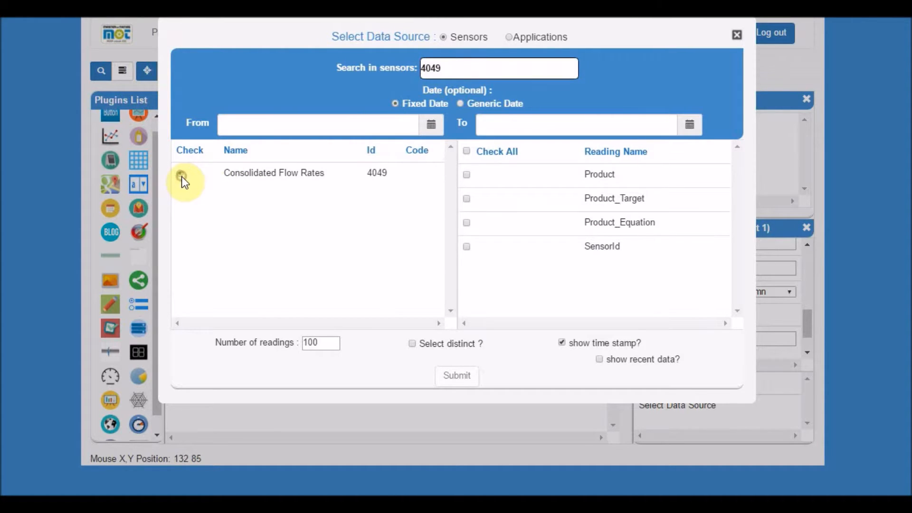
# Check the Product and SensorId readings, group by SensorId, and submit the data source.
pyautogui.click(467, 175)
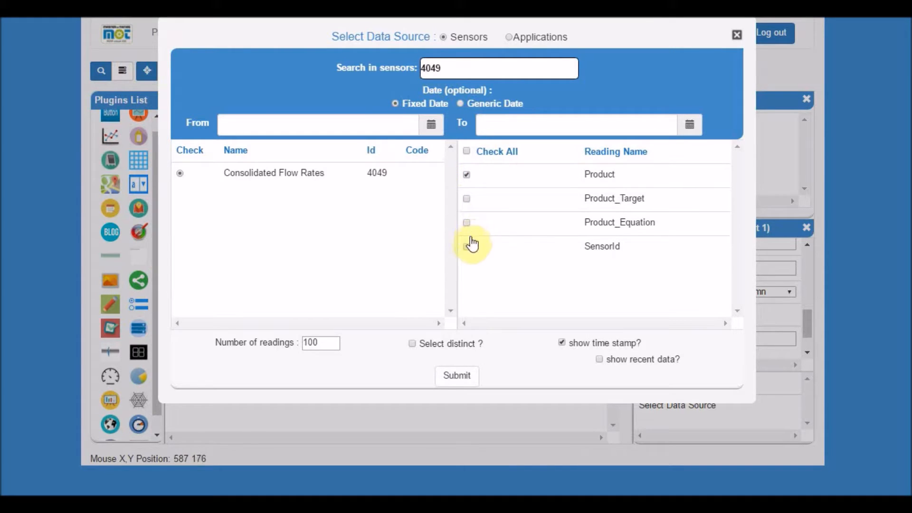
pyautogui.click(467, 248)
pyautogui.rightClick(519, 248)
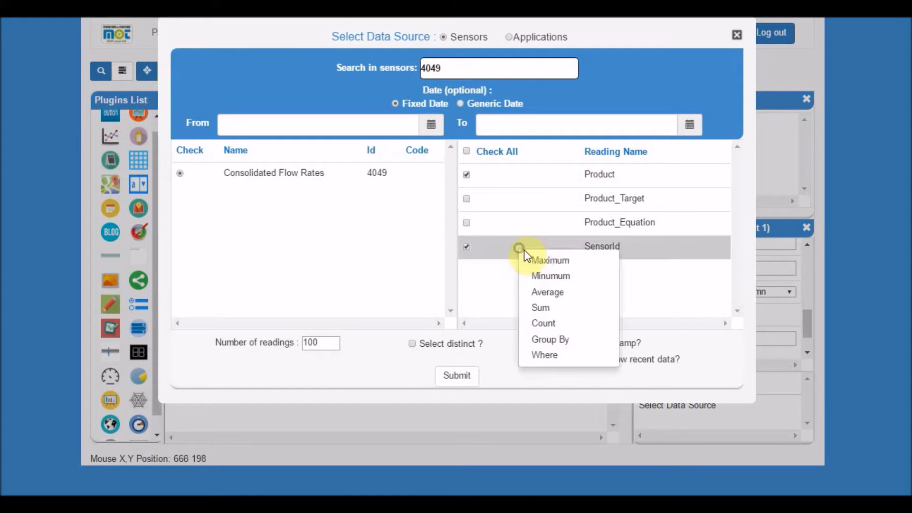
pyautogui.click(544, 340)
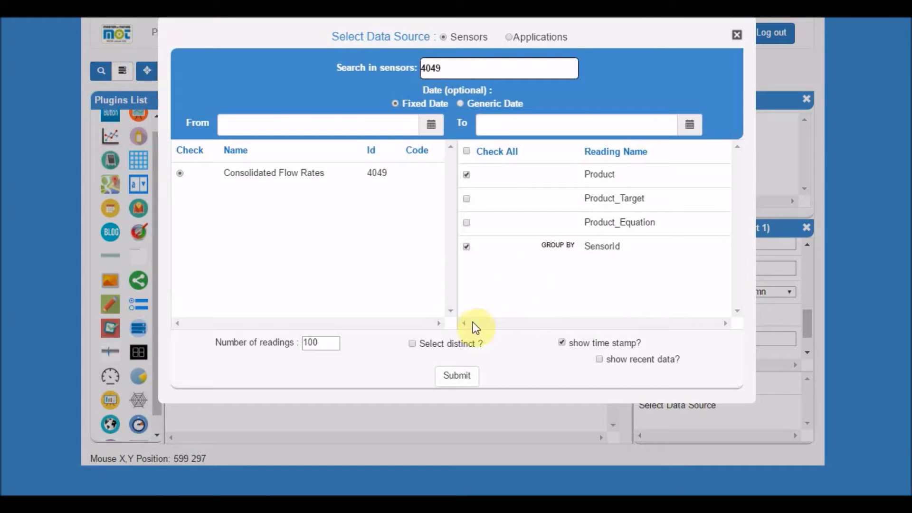
pyautogui.click(458, 377)
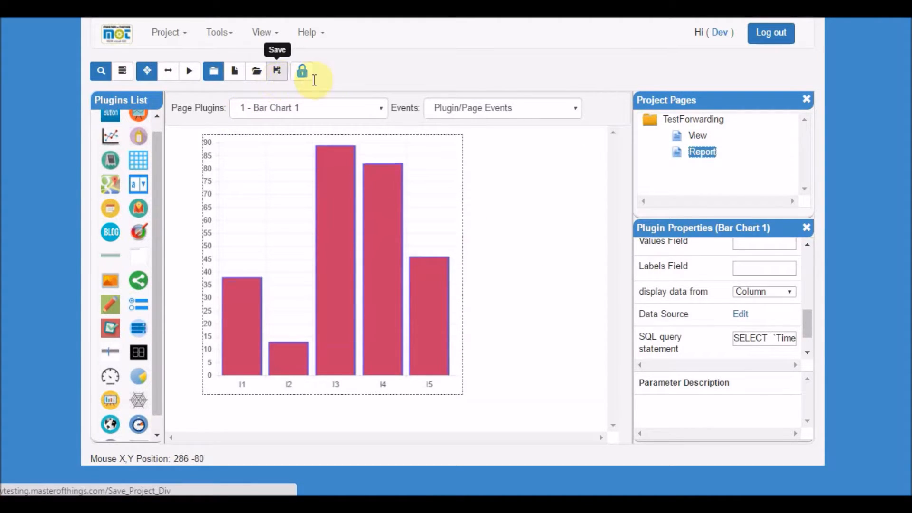
# Examine the descriptions of the bar chart's Values Field and Labels Field properties.
pyautogui.moveTo(810, 323); pyautogui.dragTo(809, 308)
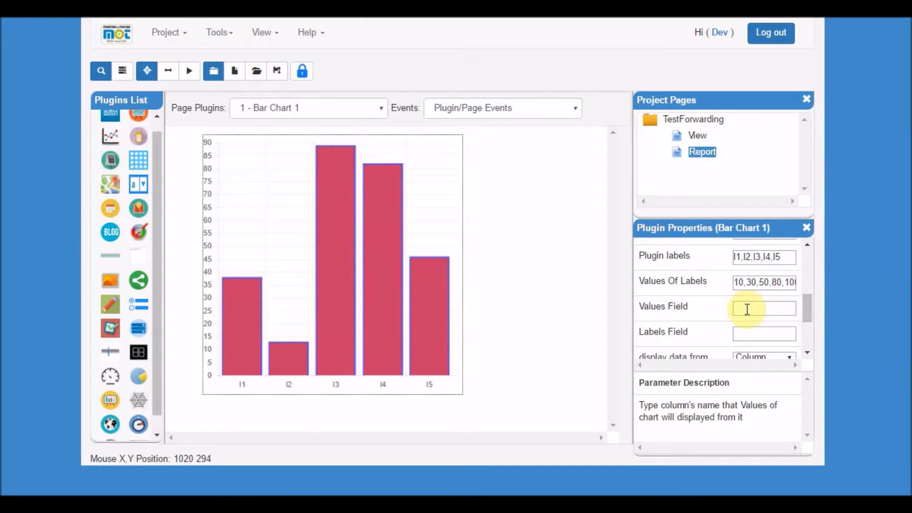
pyautogui.moveTo(809, 312); pyautogui.dragTo(809, 313)
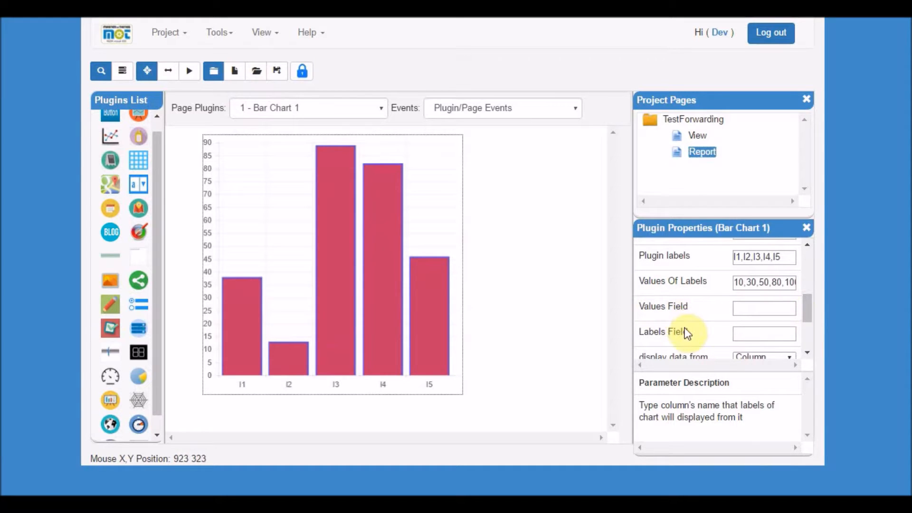
pyautogui.click(639, 306)
pyautogui.moveTo(639, 305); pyautogui.dragTo(692, 309)
pyautogui.click(651, 330)
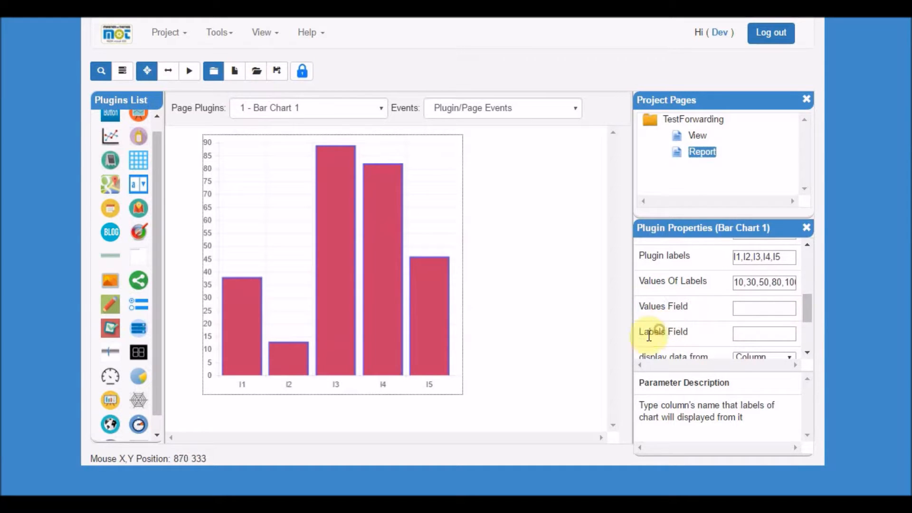
pyautogui.moveTo(637, 332); pyautogui.dragTo(694, 333)
pyautogui.click(647, 306)
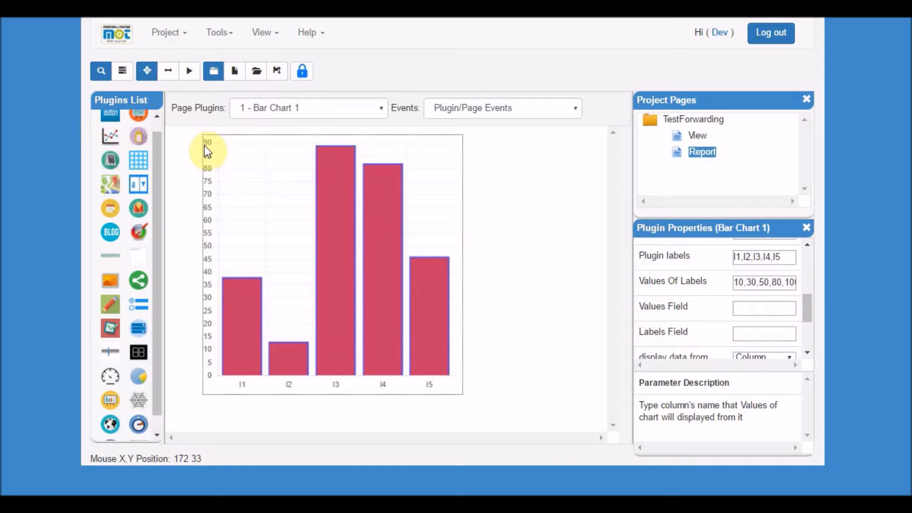
# Set the bar chart's Values Field to Product and its Labels Field to SensorId.
pyautogui.click(661, 332)
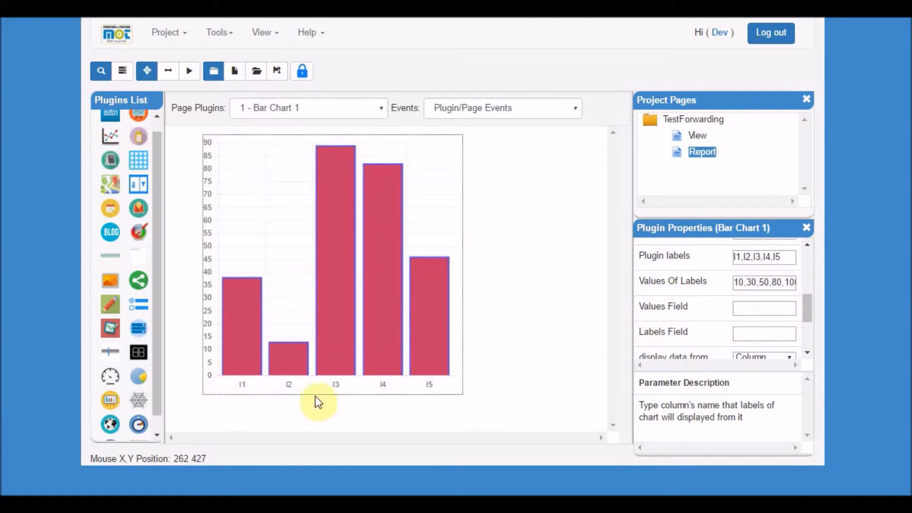
pyautogui.click(748, 306)
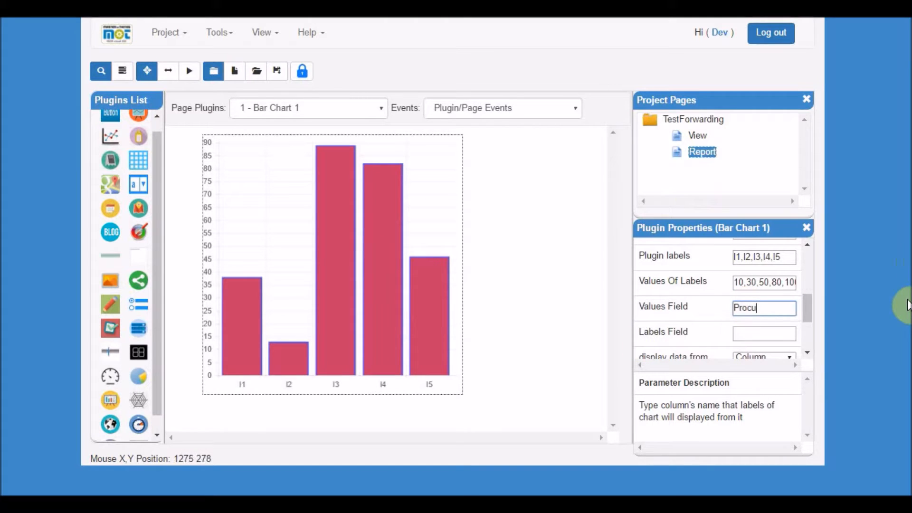
pyautogui.write('Procu')
pyautogui.press('BackSpace')
pyautogui.press('BackSpace')
pyautogui.write('d')
pyautogui.press('Tab')
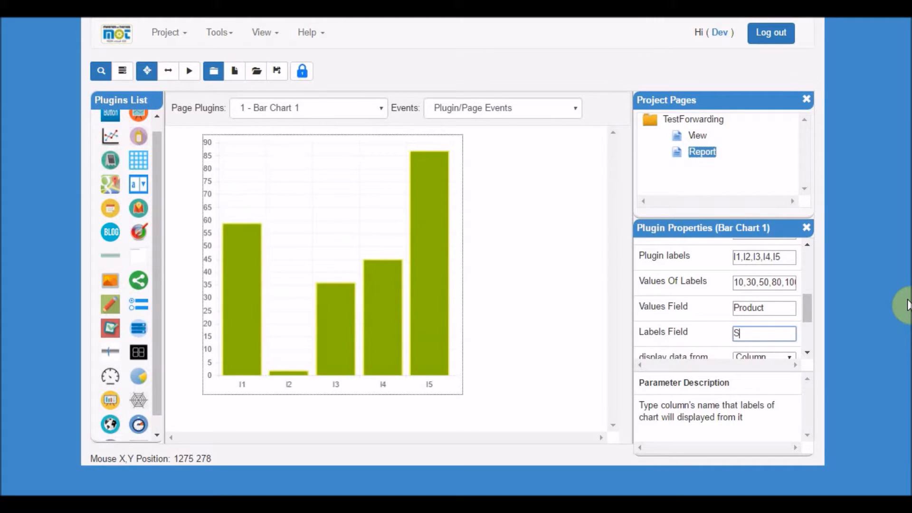
pyautogui.write('SensorId')
pyautogui.click(776, 311)
pyautogui.moveTo(755, 310); pyautogui.dragTo(735, 310)
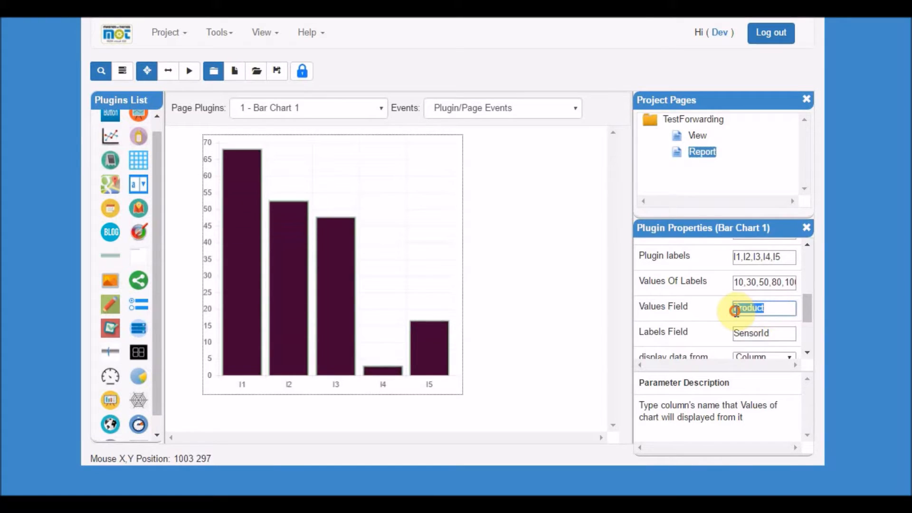
pyautogui.click(776, 333)
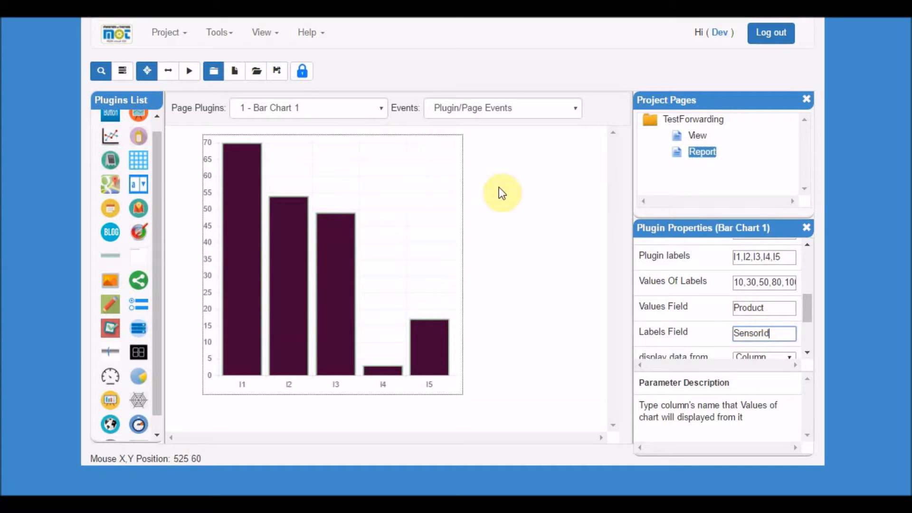
# Save the Report page and run it to preview the bar chart's bars per sensor.
pyautogui.click(280, 79)
pyautogui.click(189, 72)
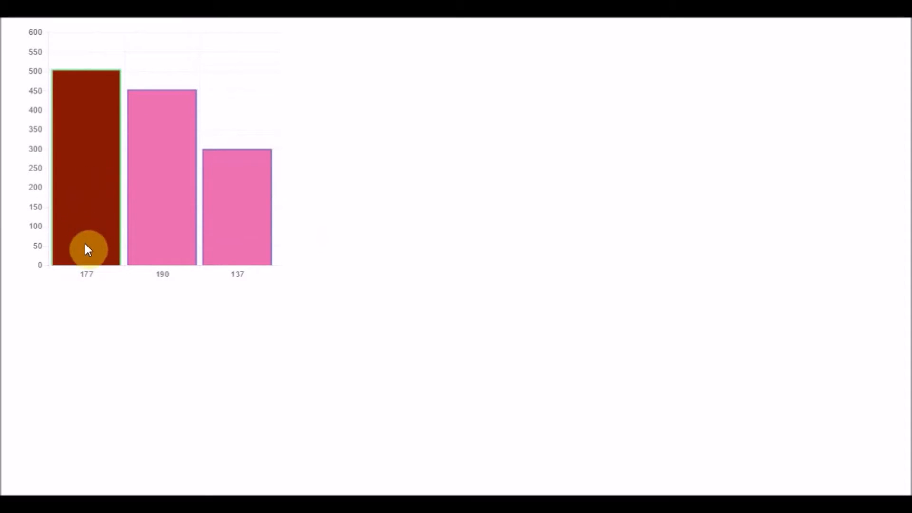
pyautogui.moveTo(91, 234)
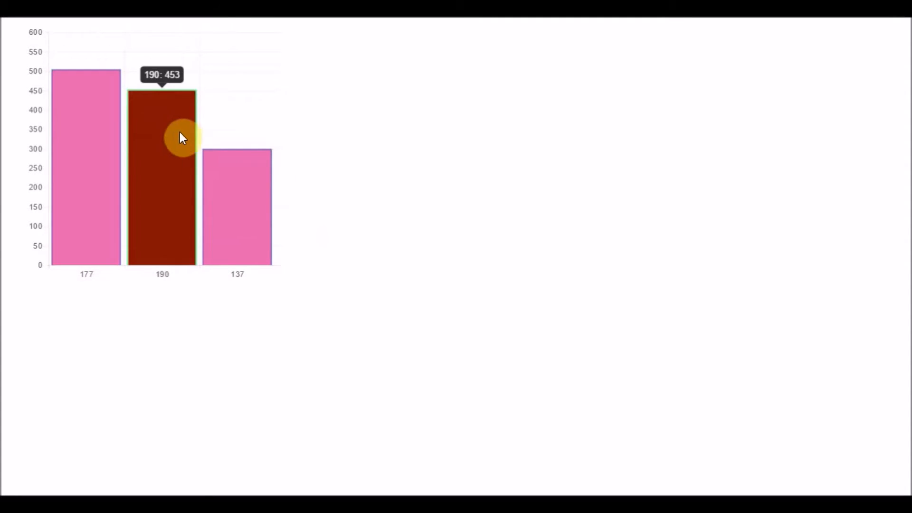
pyautogui.moveTo(237, 178)
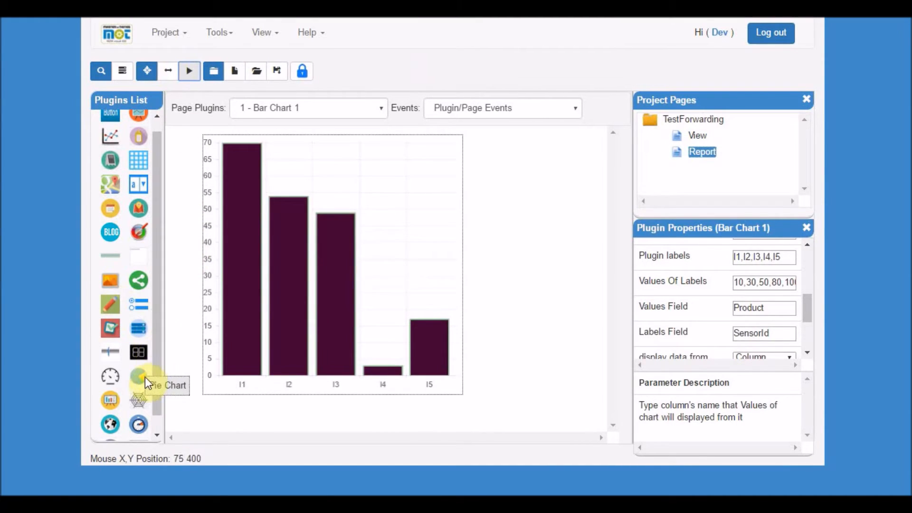
# Place a Pie Chart plugin beside the bar chart and open its data source.
pyautogui.moveTo(136, 377); pyautogui.dragTo(509, 194)
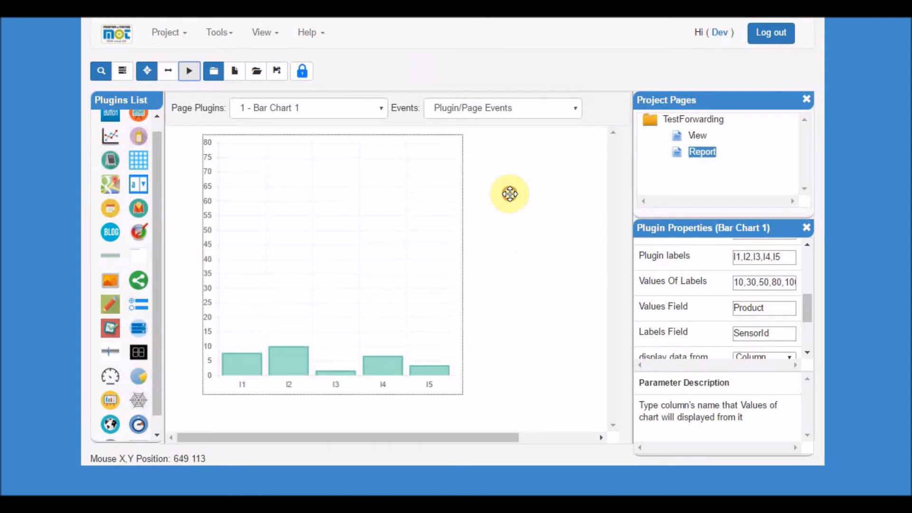
pyautogui.click(538, 300)
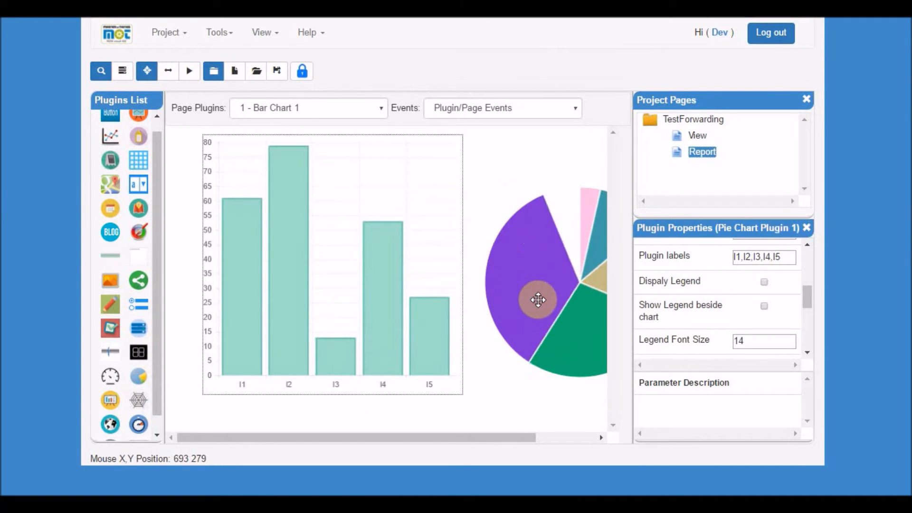
pyautogui.moveTo(807, 300); pyautogui.dragTo(808, 340)
pyautogui.click(806, 340)
pyautogui.click(740, 266)
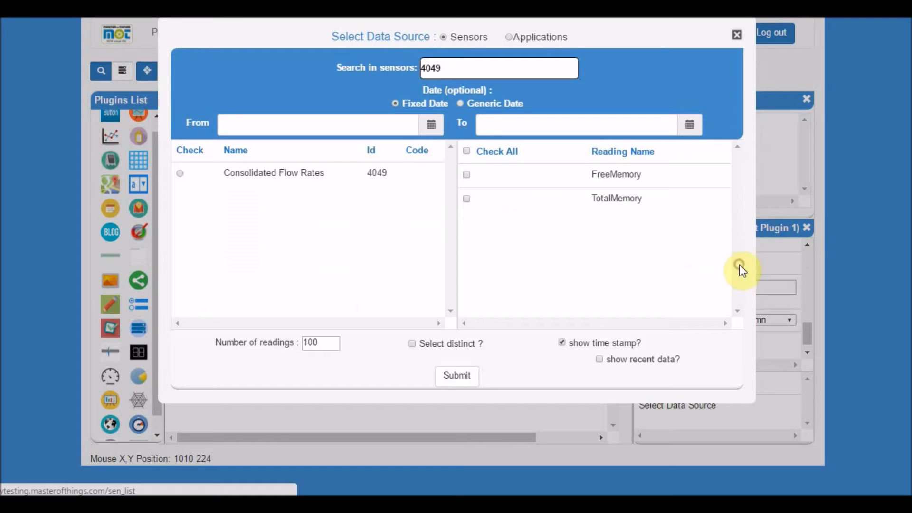
# Pick the Consolidated Flow Rates sensor, check Product and SensorId, group by SensorId, and submit.
pyautogui.click(180, 174)
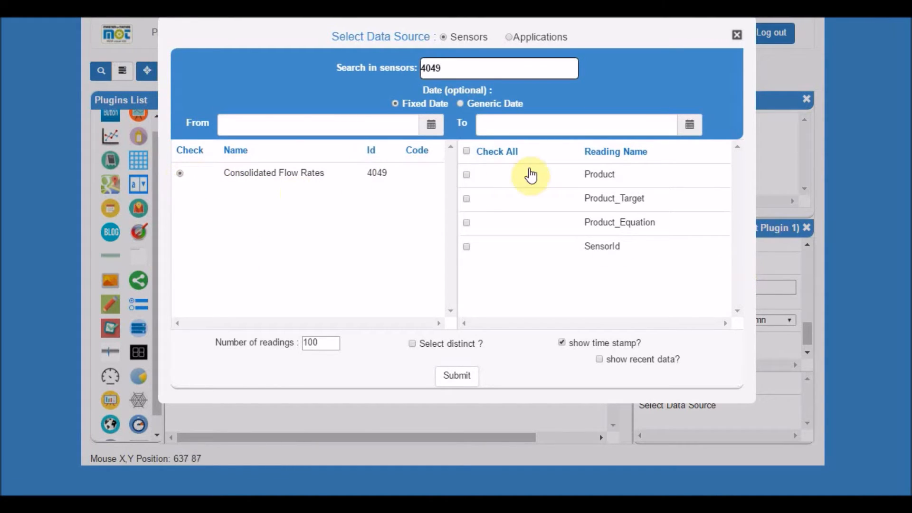
pyautogui.click(464, 175)
pyautogui.click(466, 247)
pyautogui.rightClick(514, 251)
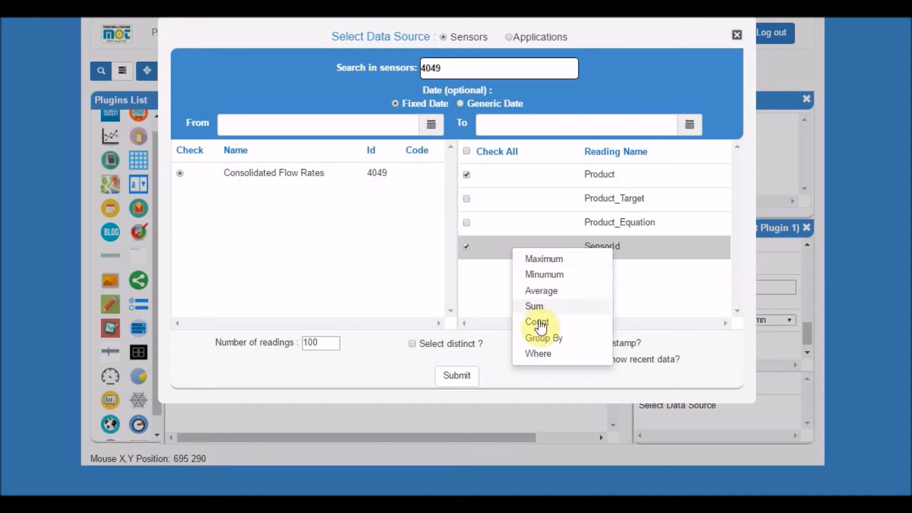
pyautogui.click(539, 336)
pyautogui.click(463, 379)
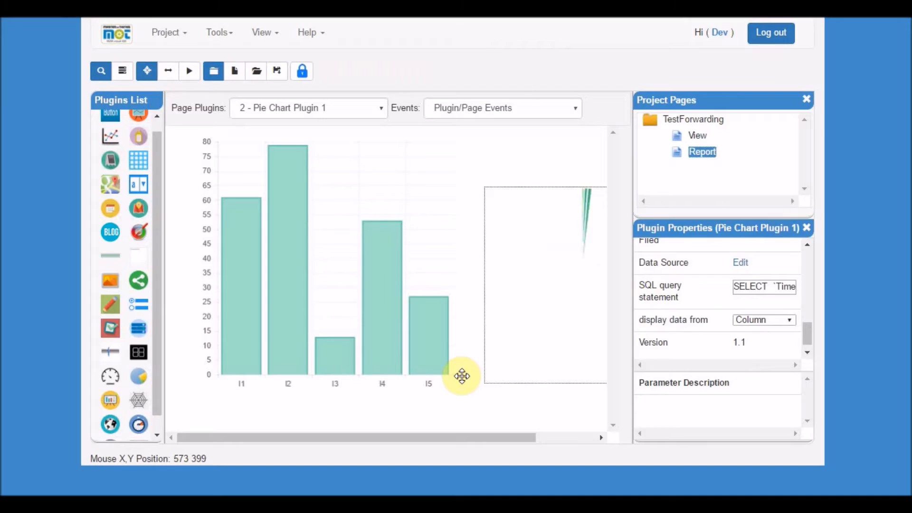
# Set the pie chart's Readings Values Field to Product and Readings Labels Field to SensorId.
pyautogui.moveTo(805, 327)
pyautogui.mouseDown()
pyautogui.moveTo(801, 299)
pyautogui.moveTo(799, 319)
pyautogui.mouseUp()
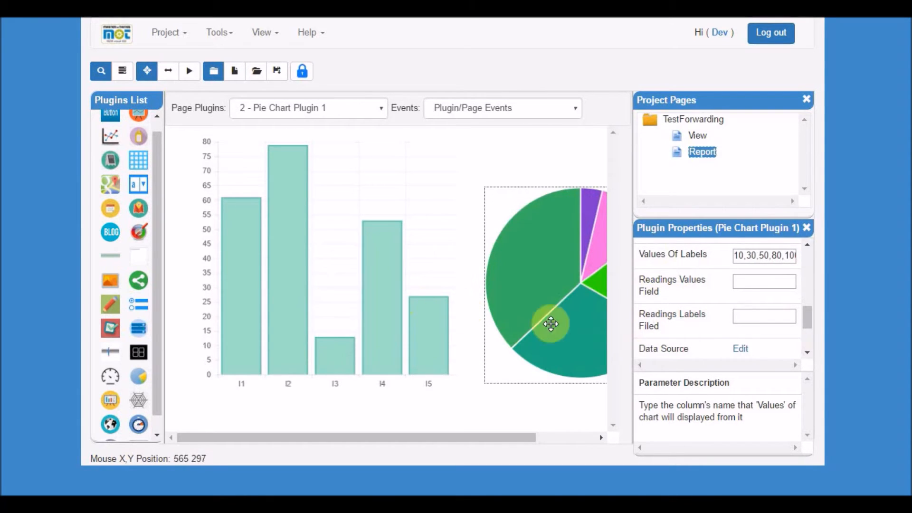
pyautogui.click(759, 284)
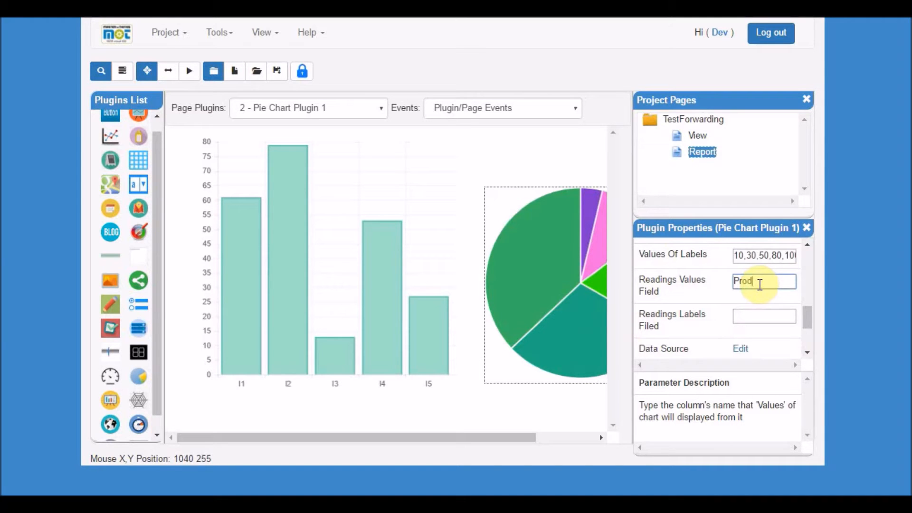
pyautogui.press('Tab')
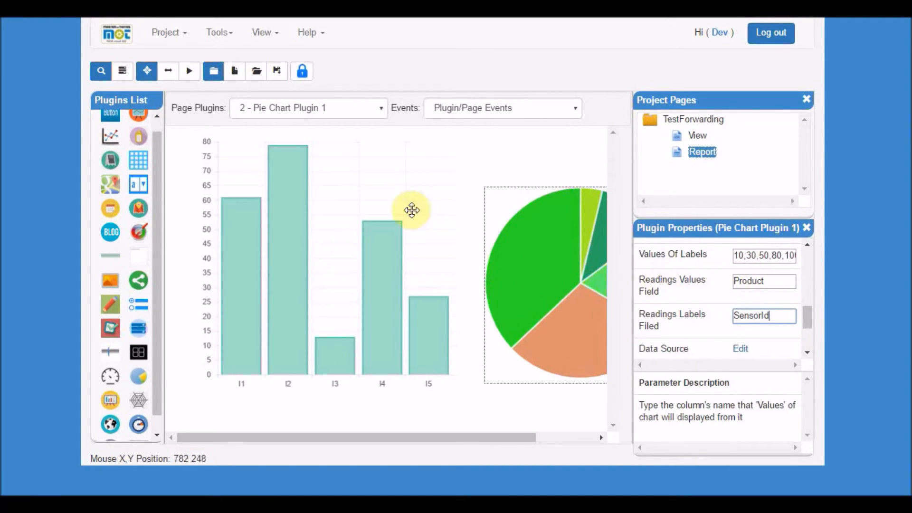
# Save and run the Report page to preview the bar and pie charts.
pyautogui.click(277, 70)
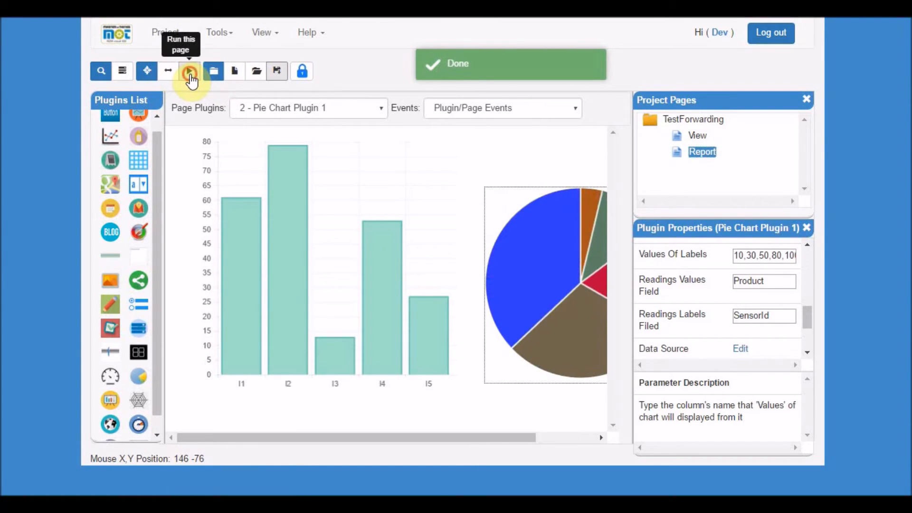
pyautogui.click(189, 72)
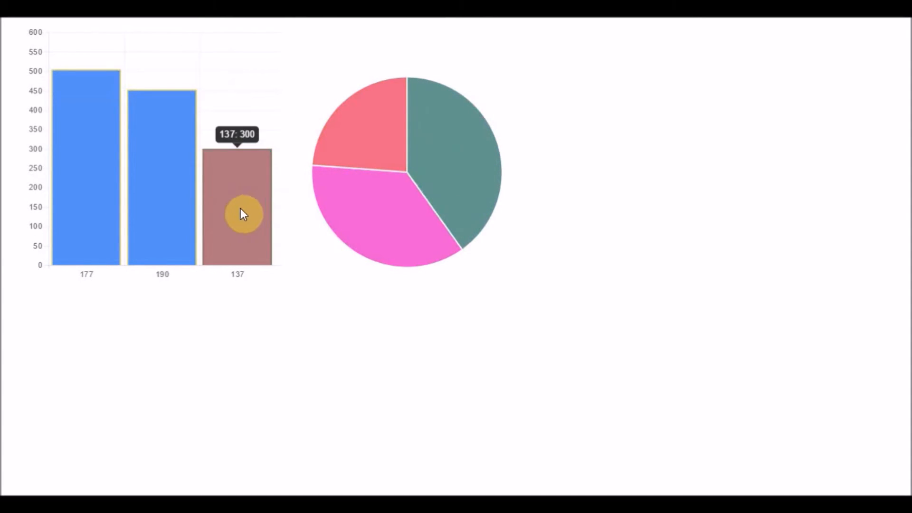
pyautogui.moveTo(86, 186)
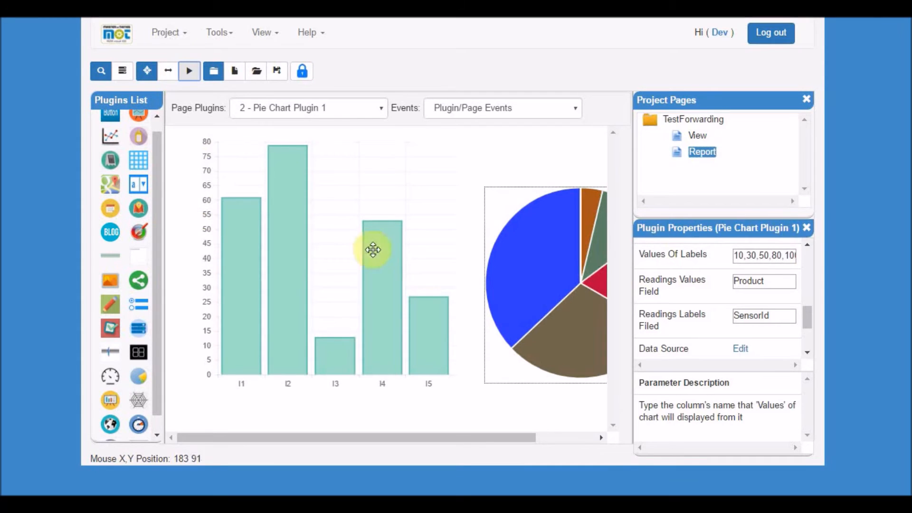
# Place a Grid plugin below the bar chart and open its data source.
pyautogui.moveTo(134, 156); pyautogui.dragTo(249, 396)
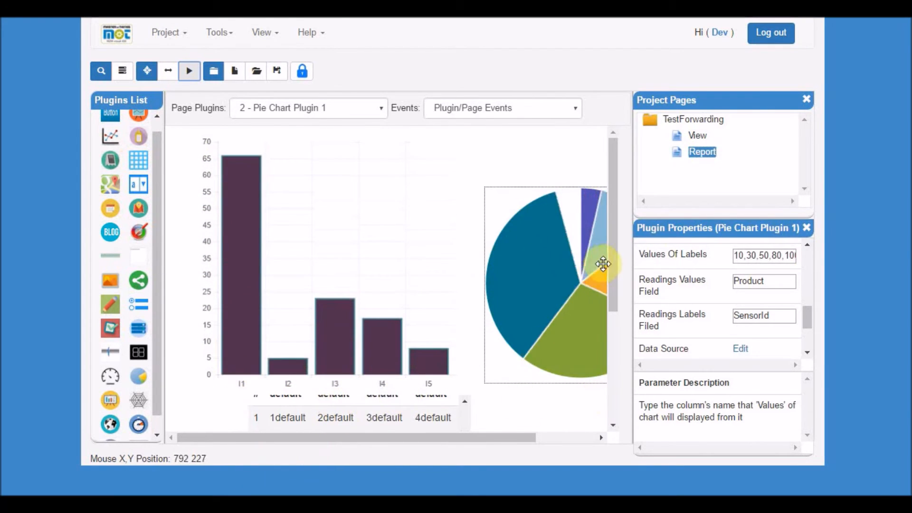
pyautogui.scroll(-3, 415, 326)
pyautogui.moveTo(415, 327); pyautogui.dragTo(366, 354)
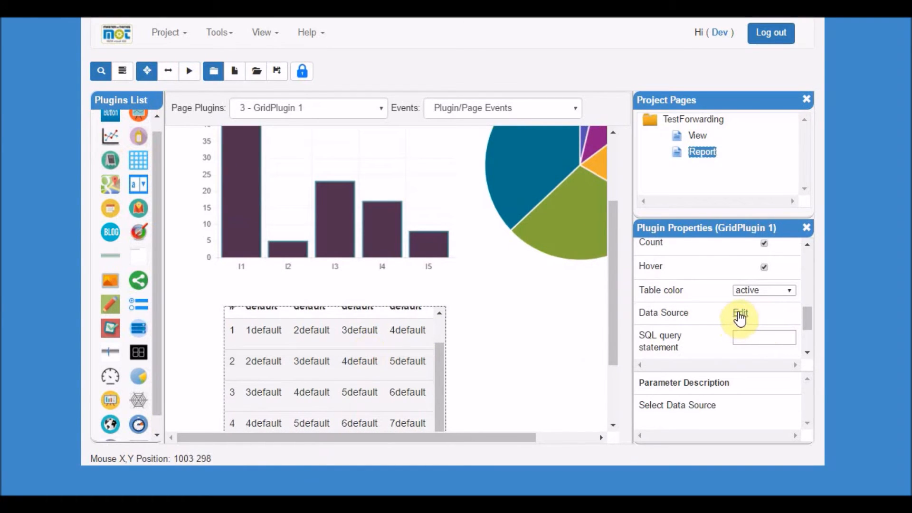
pyautogui.click(741, 313)
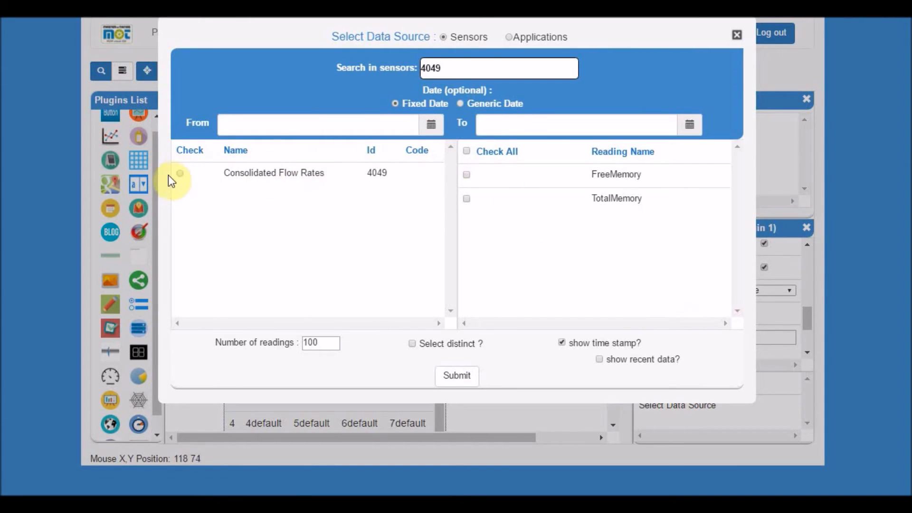
# Pick sensor 4049 for the grid, check Product and SensorId, group by SensorId, and submit.
pyautogui.click(181, 173)
pyautogui.click(467, 175)
pyautogui.click(466, 247)
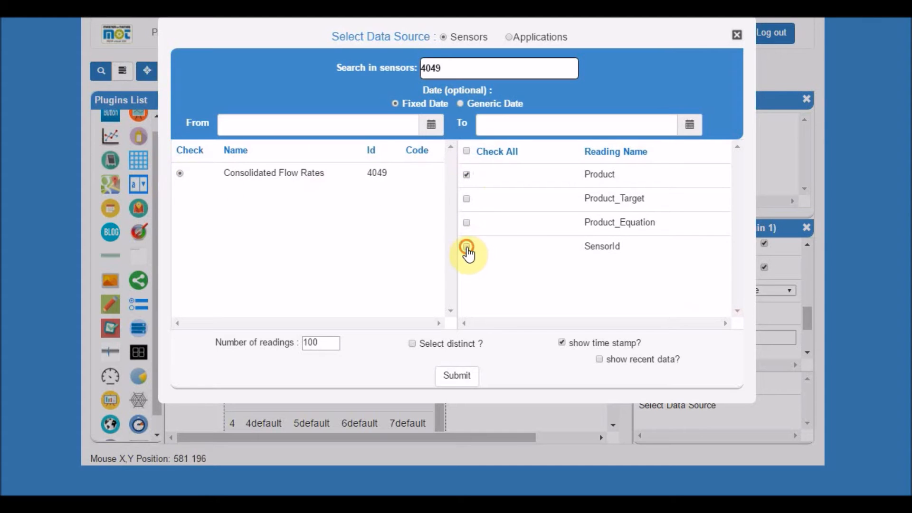
pyautogui.rightClick(524, 254)
pyautogui.click(552, 342)
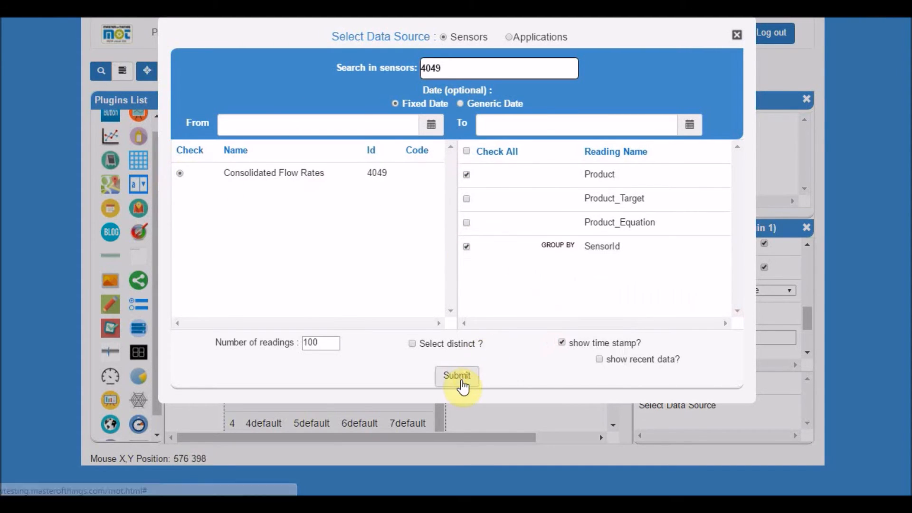
pyautogui.click(456, 376)
# Clear the grid's Enable Scroll option, then save and run the Report page to review the charts and grid.
pyautogui.moveTo(807, 315); pyautogui.dragTo(807, 273)
pyautogui.click(766, 292)
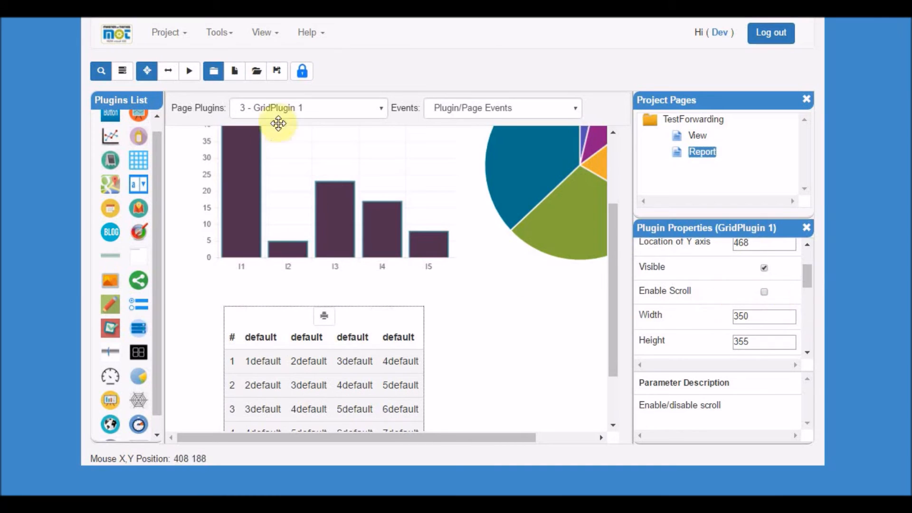
pyautogui.click(279, 70)
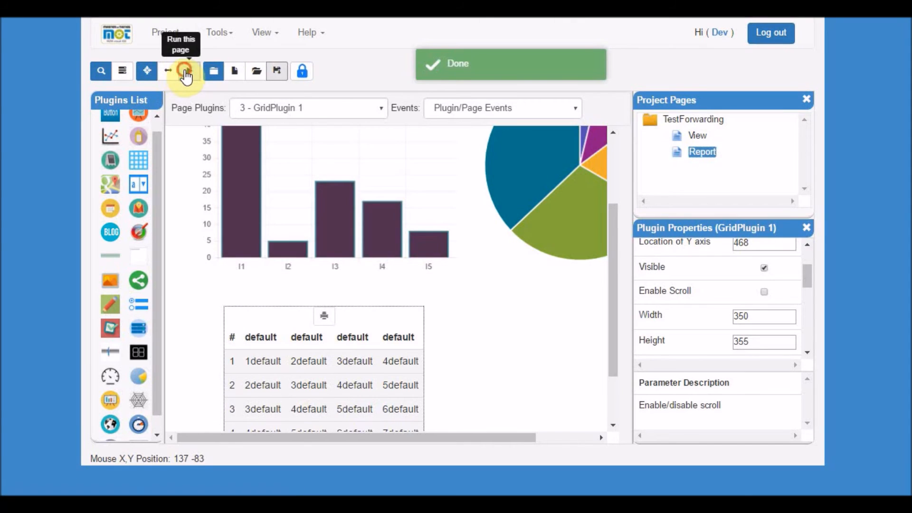
pyautogui.click(186, 71)
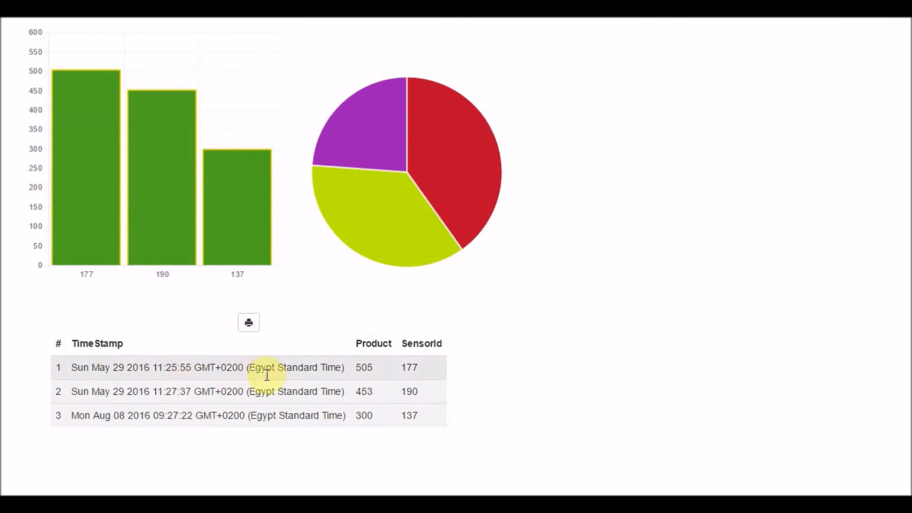
pyautogui.moveTo(144, 238)
pyautogui.moveTo(115, 187)
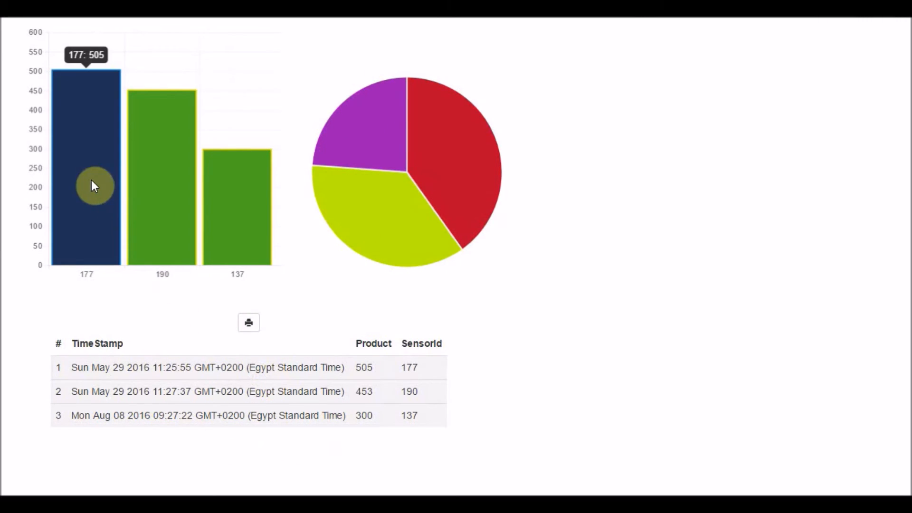
pyautogui.moveTo(164, 172)
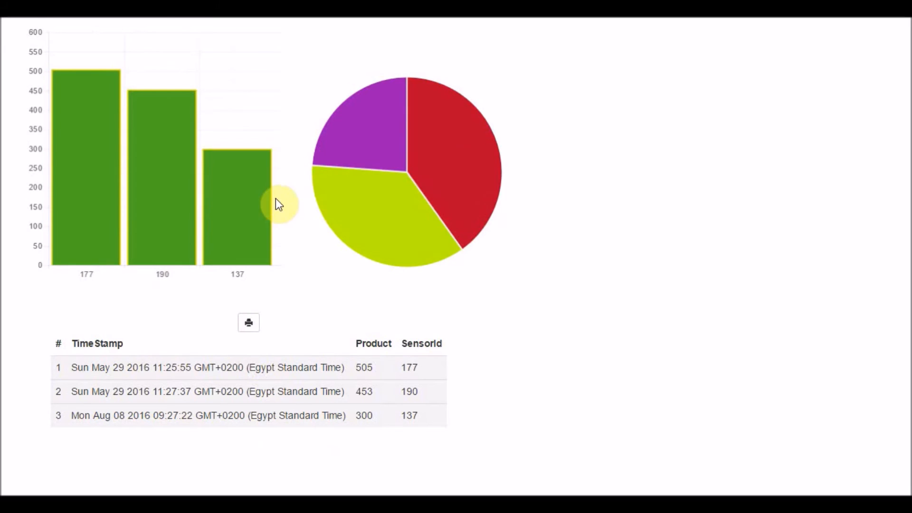
pyautogui.moveTo(407, 171)
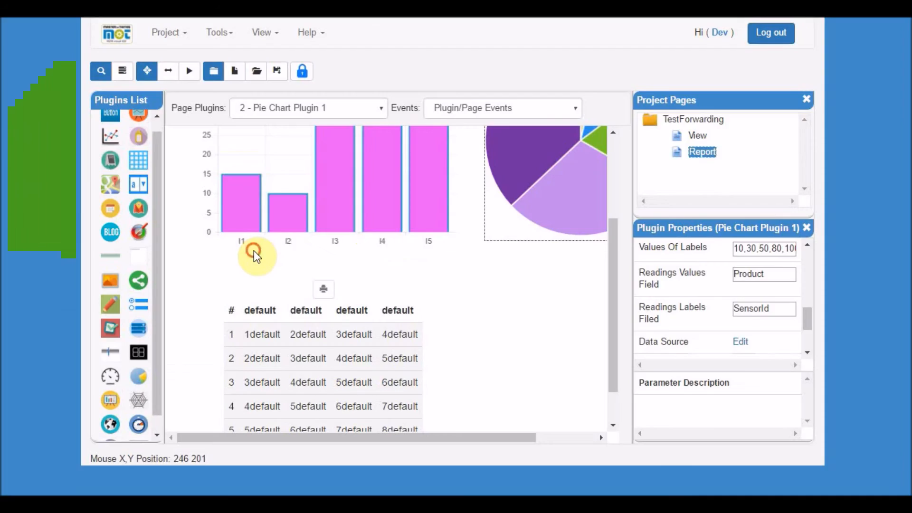
# Select the bar chart on the Report page and reopen its data source.
pyautogui.click(253, 249)
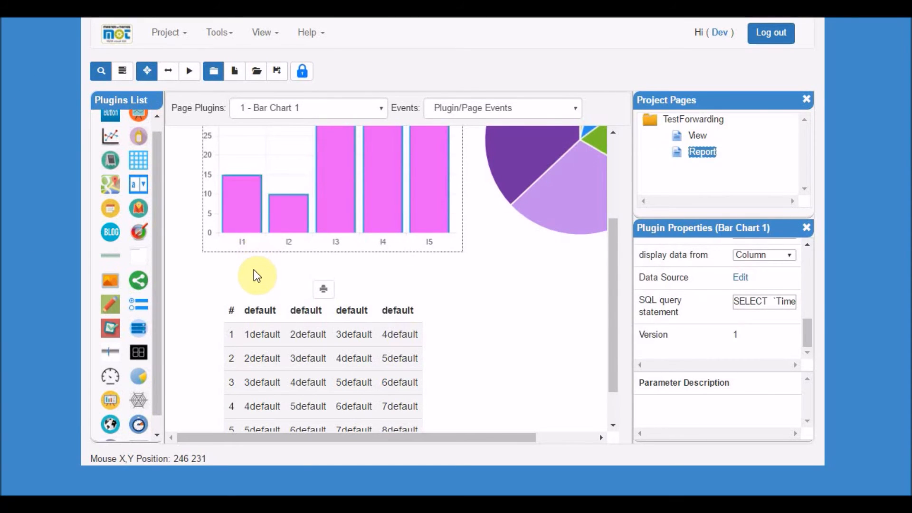
pyautogui.scroll(3, 258, 269)
pyautogui.moveTo(337, 235)
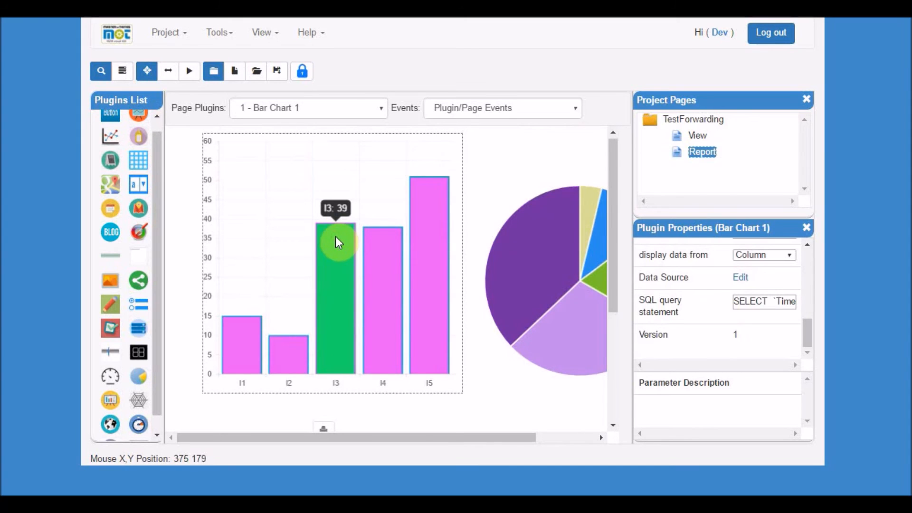
pyautogui.click(742, 279)
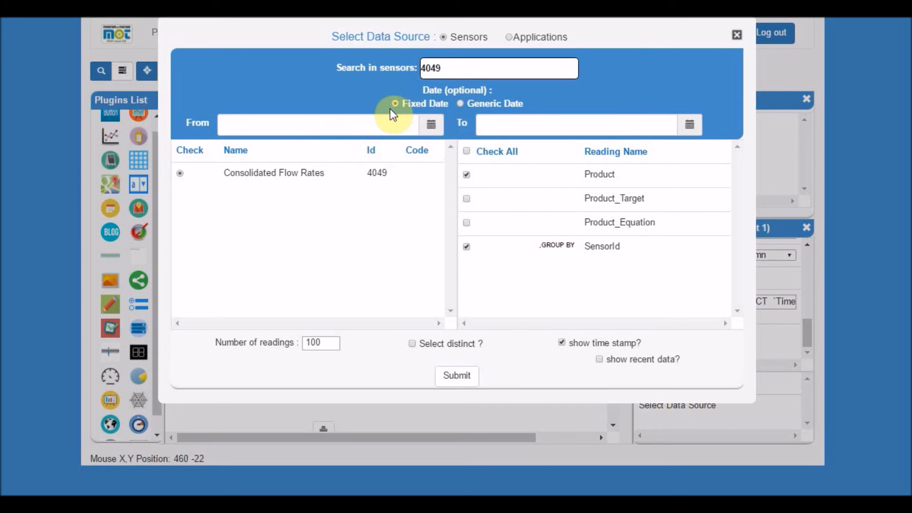
# Switch the bar chart's data source to a Generic Date of the last 70 days and submit.
pyautogui.click(460, 104)
pyautogui.click(436, 124)
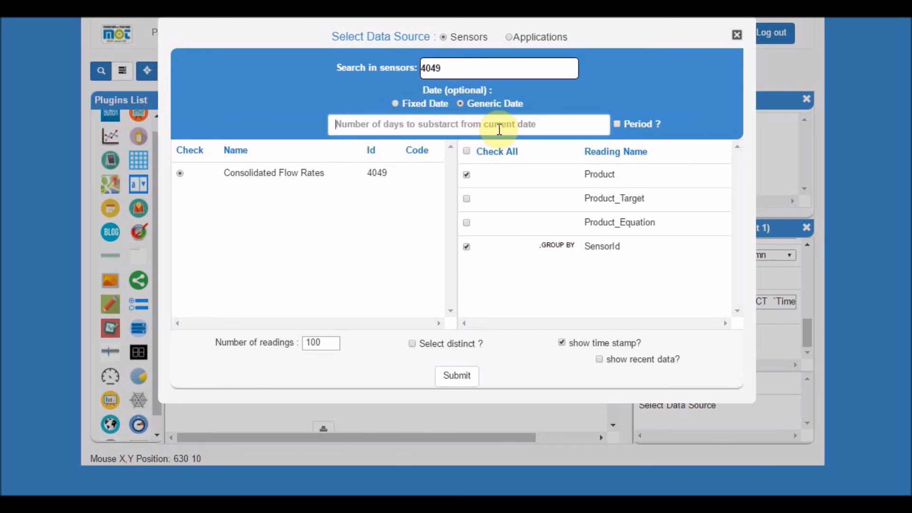
pyautogui.write('70')
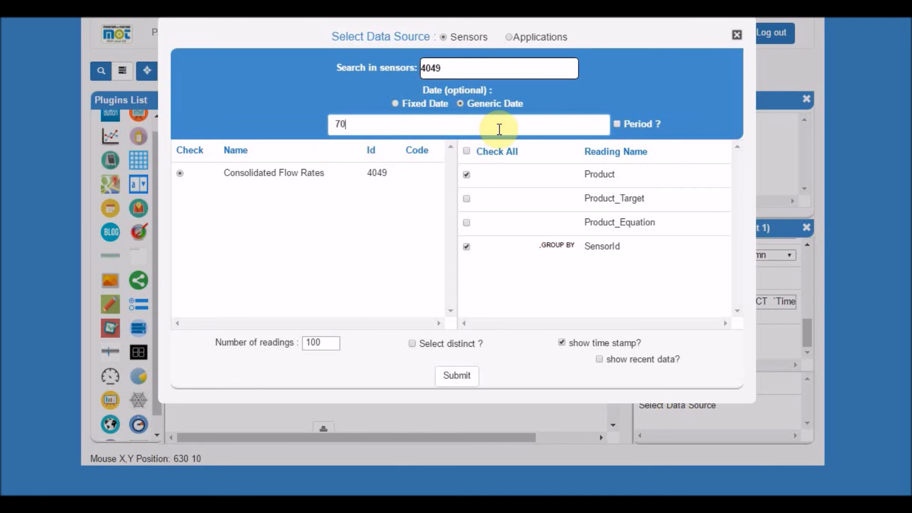
pyautogui.click(455, 375)
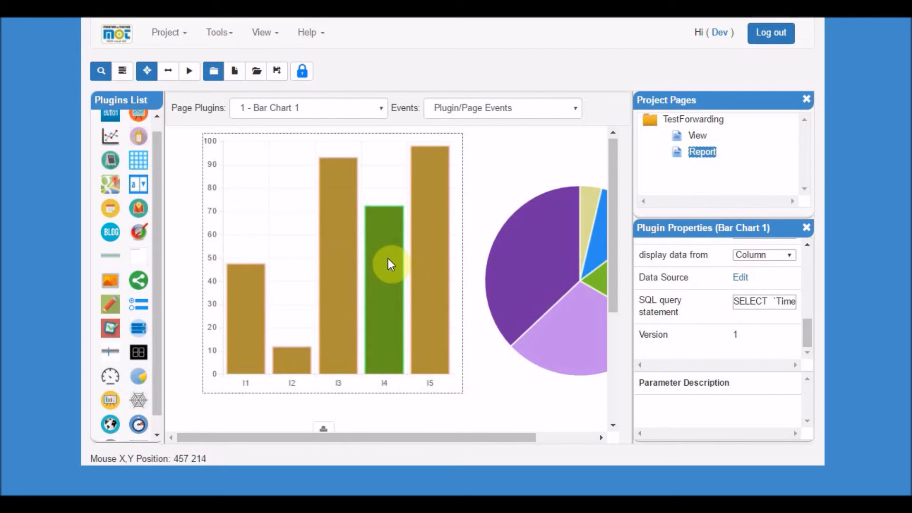
# Select the grid, reopen its data source and submit it with the 70-day Generic Date.
pyautogui.scroll(-2, 487, 274)
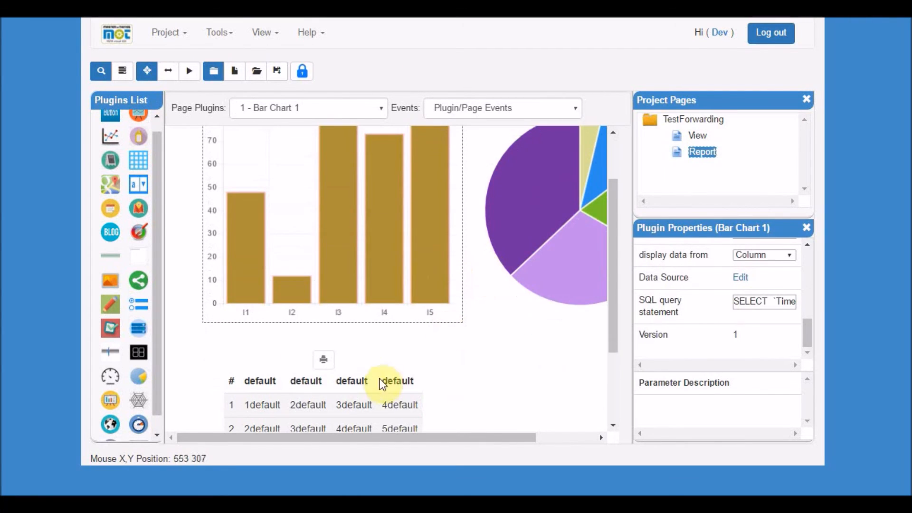
pyautogui.click(344, 386)
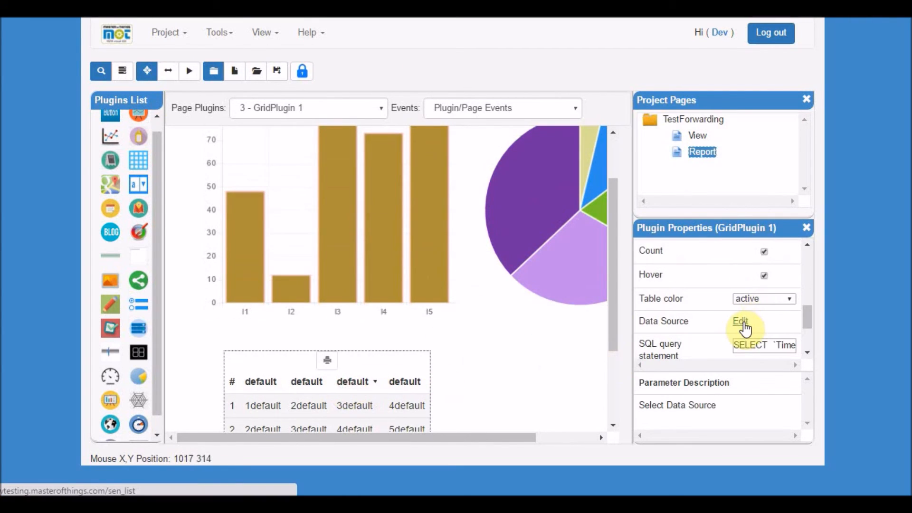
pyautogui.click(742, 323)
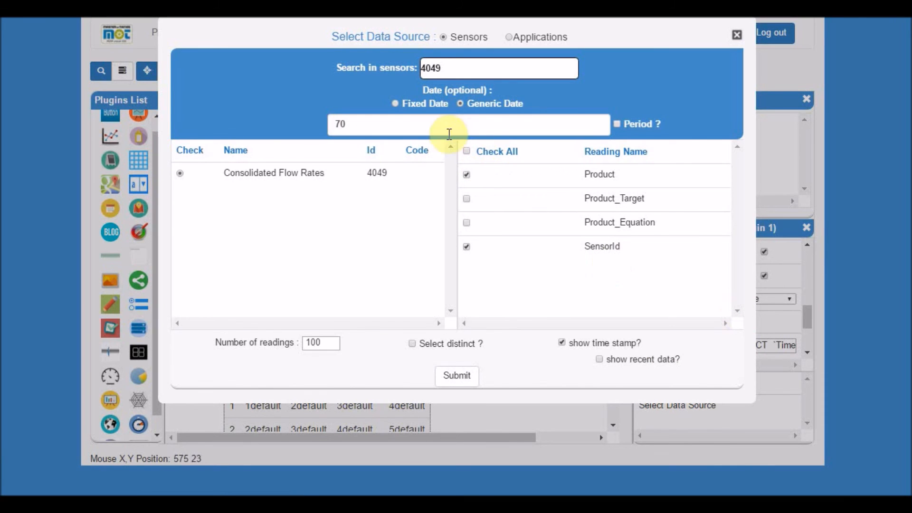
pyautogui.click(376, 123)
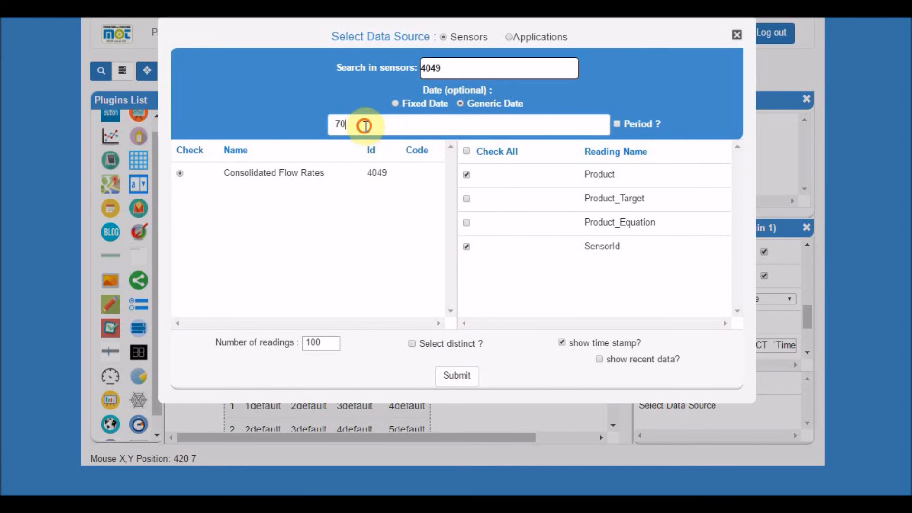
pyautogui.click(457, 376)
# Select the pie chart, reopen its data source and submit it with the 70-day Generic Date.
pyautogui.click(556, 223)
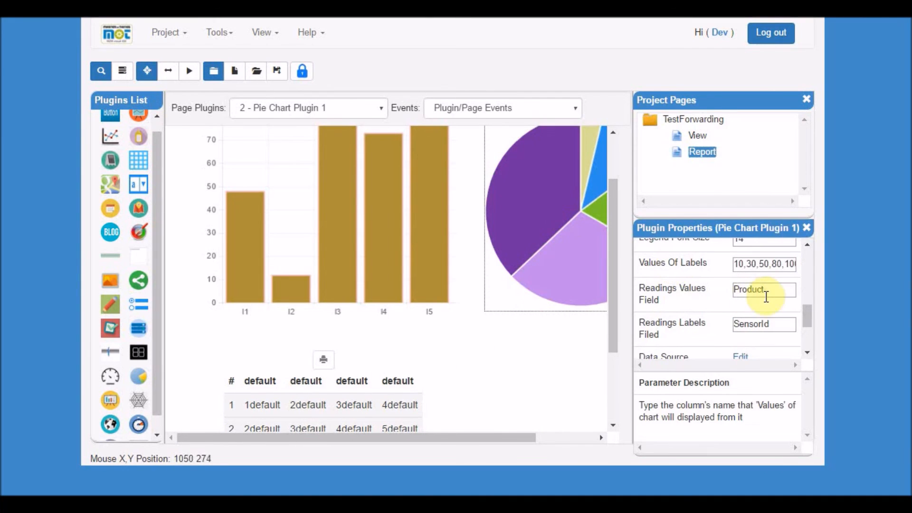
pyautogui.moveTo(806, 313); pyautogui.dragTo(806, 335)
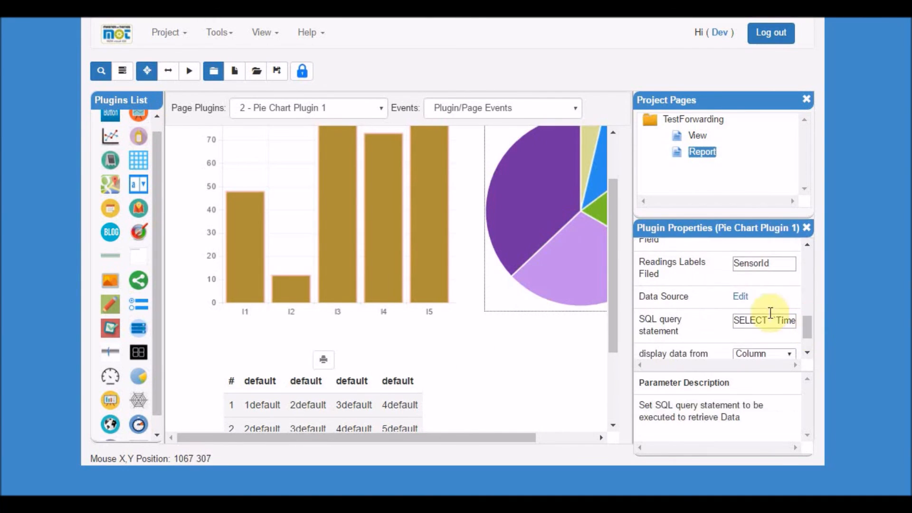
pyautogui.click(738, 296)
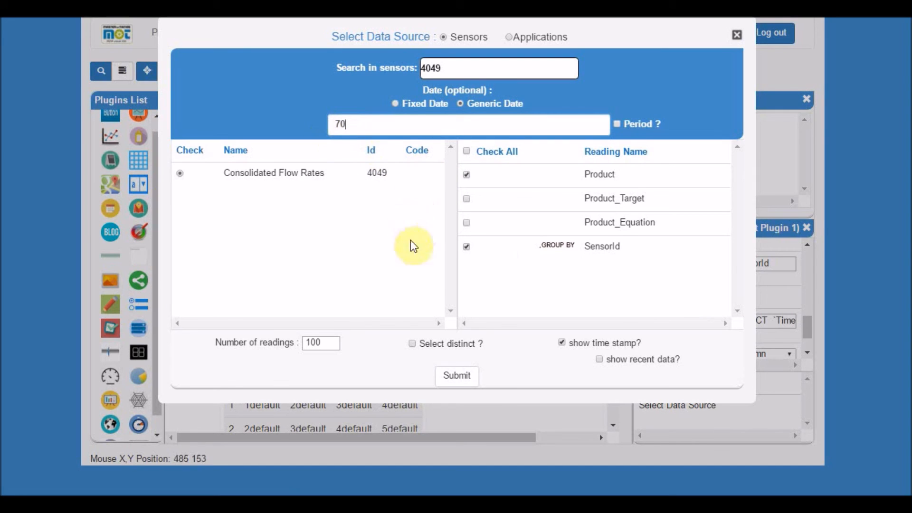
pyautogui.click(458, 375)
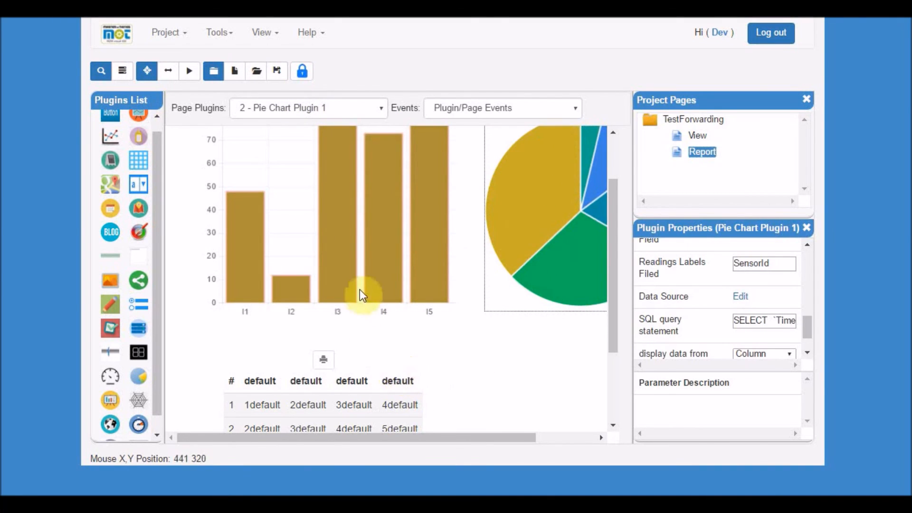
# Save and run the Report page to review the updated charts and grid.
pyautogui.click(277, 71)
pyautogui.click(187, 76)
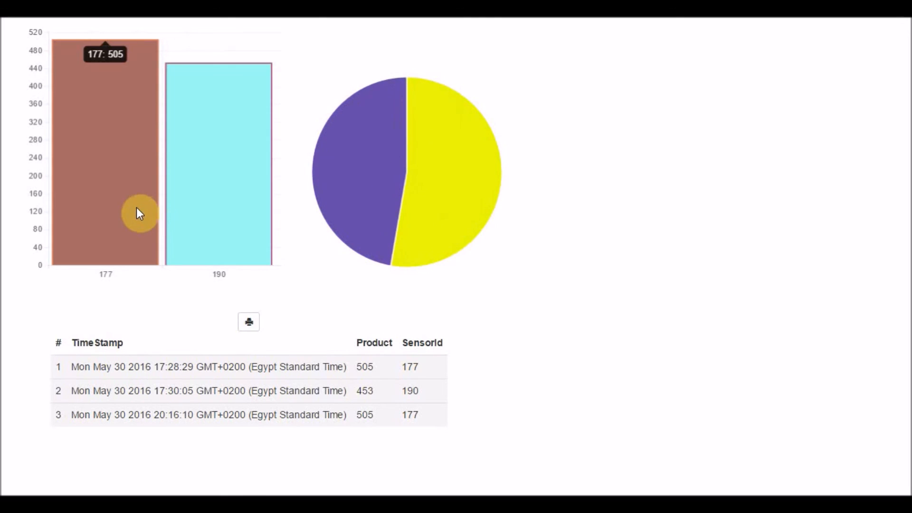
pyautogui.moveTo(190, 221)
pyautogui.moveTo(127, 217)
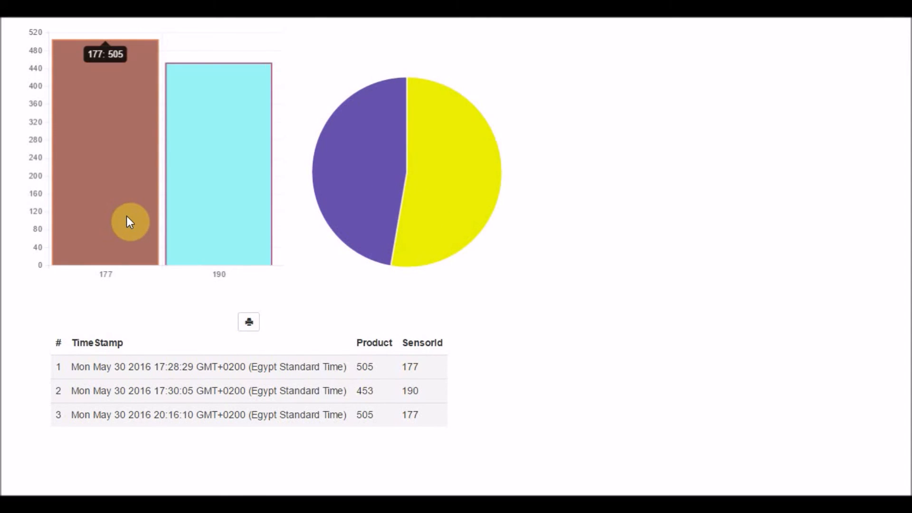